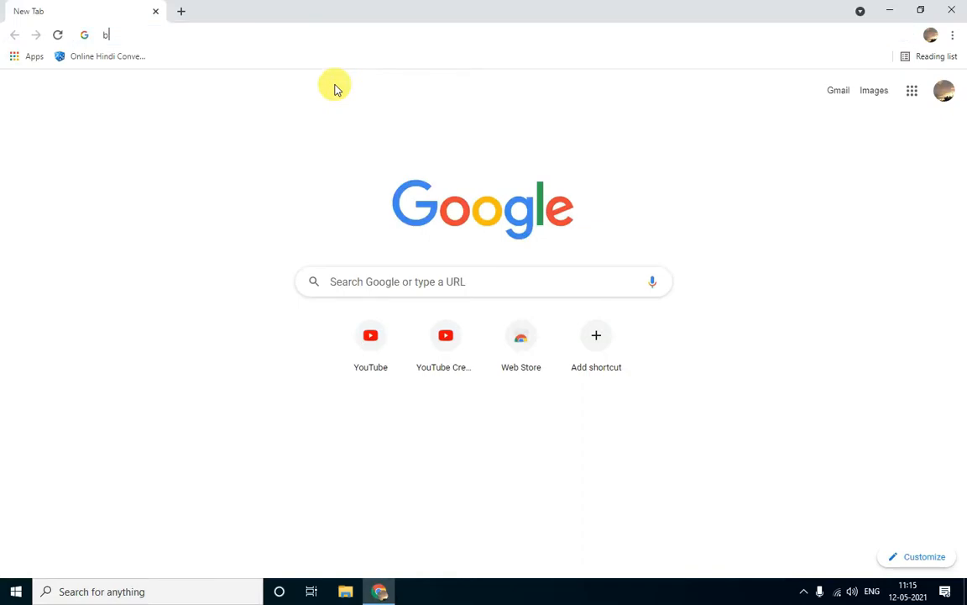
- Find Blogger.com through a Google search for "blogger" and sign in to the site
text(ger.com)
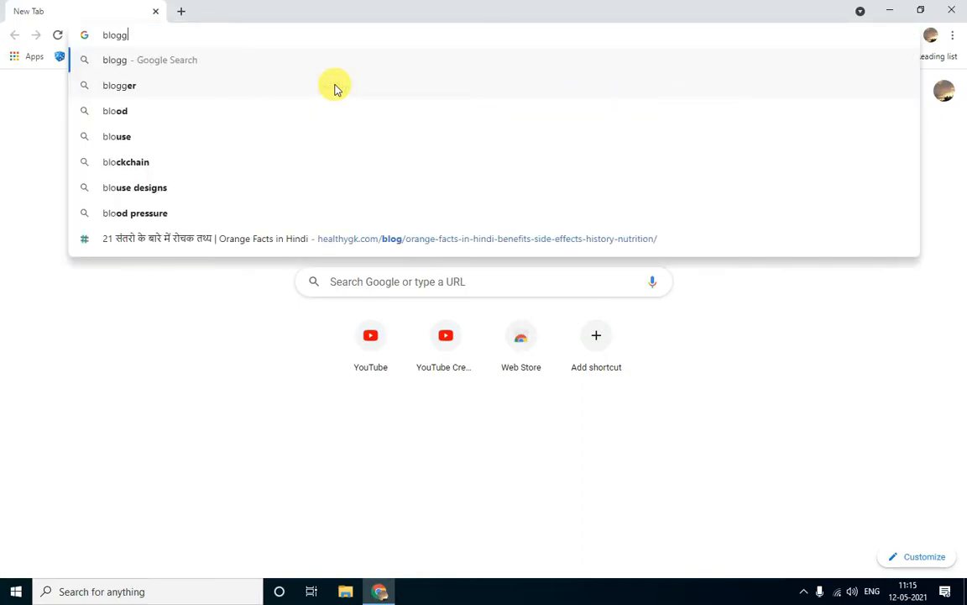
key(BackSpace)
key(BackSpace)
key(BackSpace)
key(BackSpace)
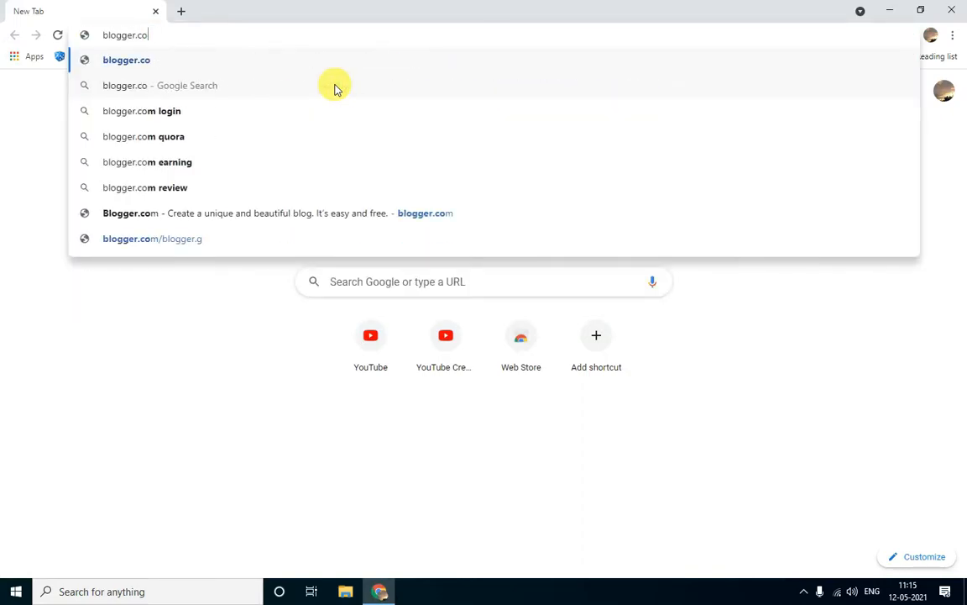
key(Return)
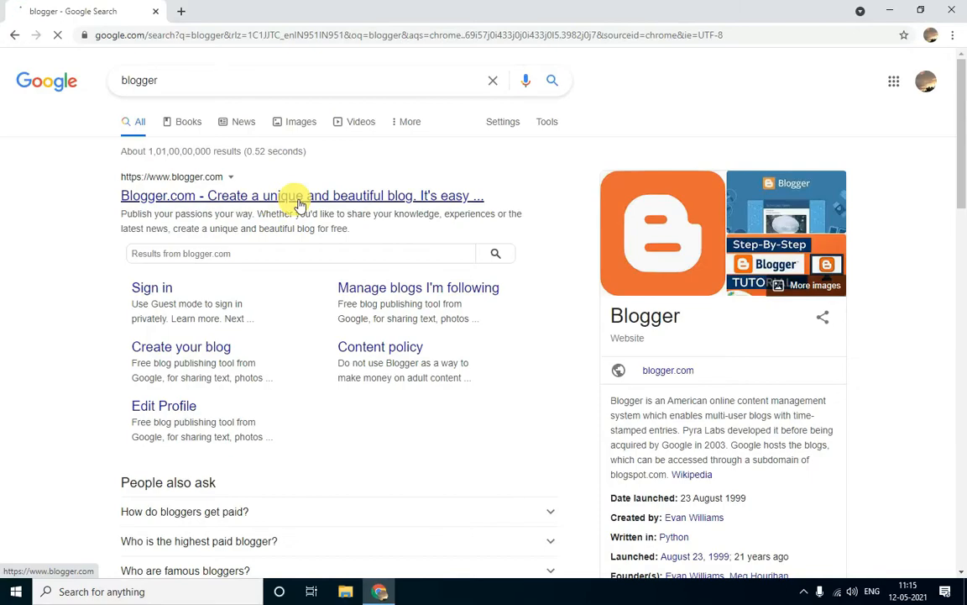
click(298, 203)
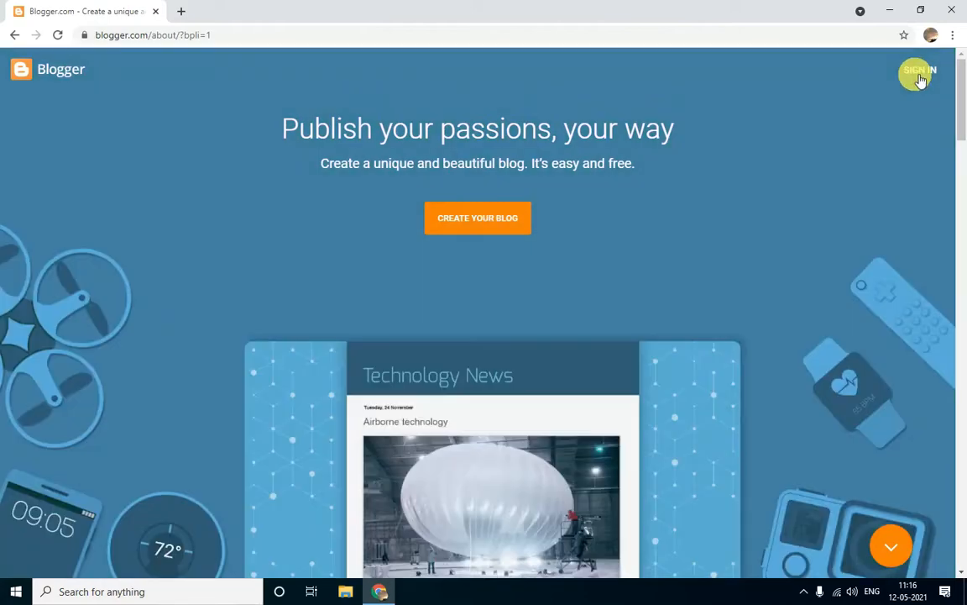
click(921, 75)
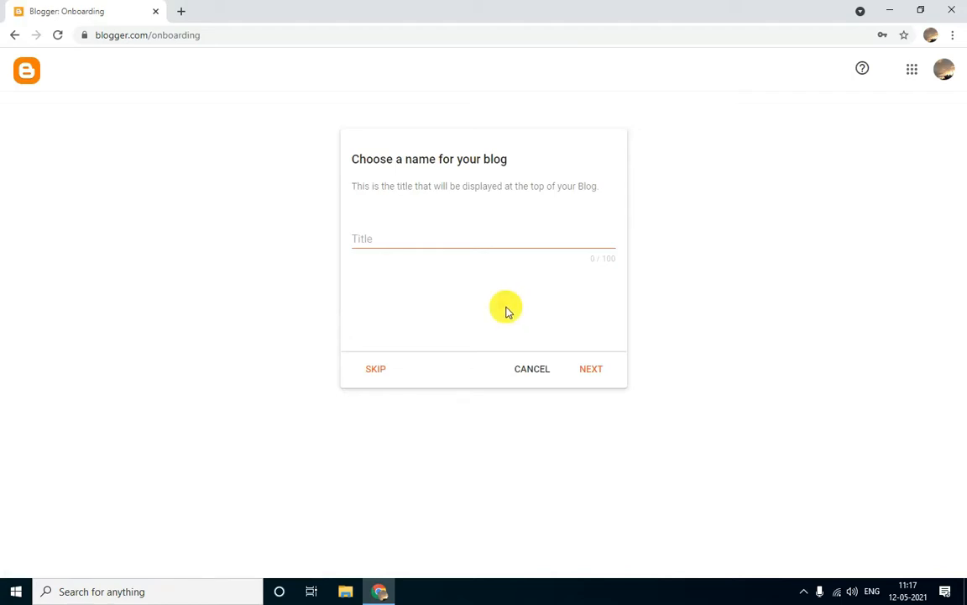
- Name the new blog "Come New Life" and continue to the blog address setup
click(506, 243)
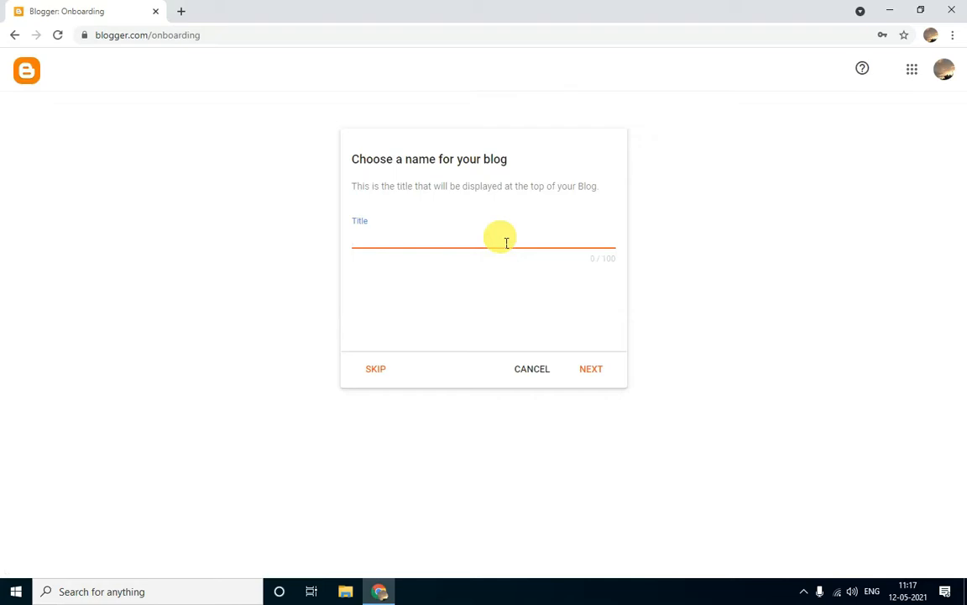
text(ome New Life)
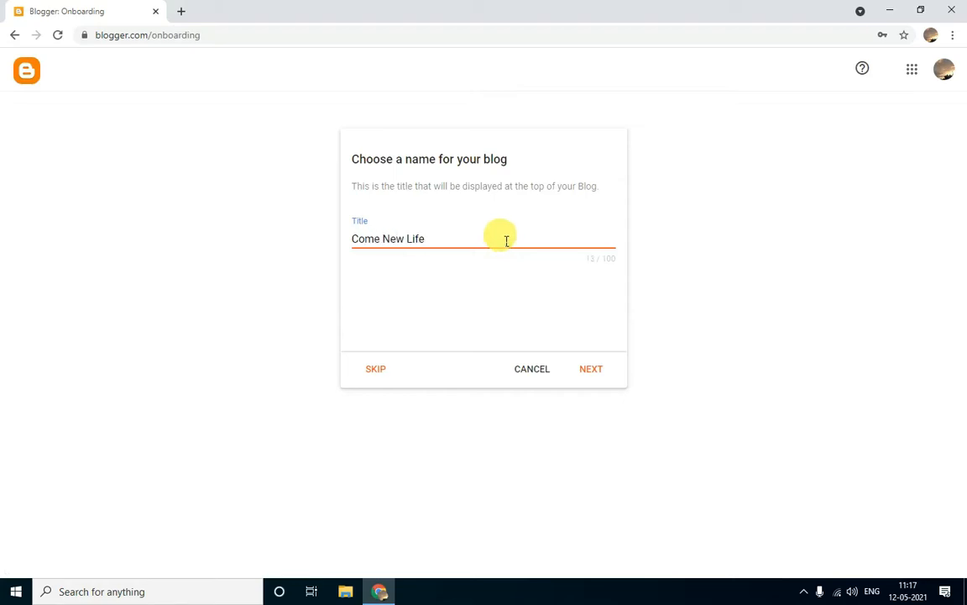
click(591, 368)
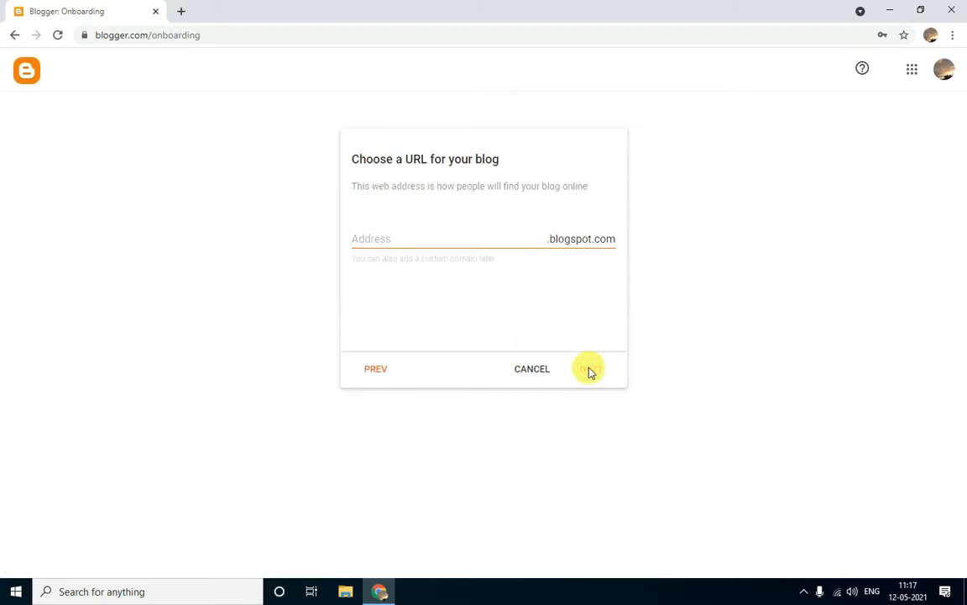
- Set the blog's web address to comenewlifeofficial.blogspot.com and continue
click(518, 243)
text(co)
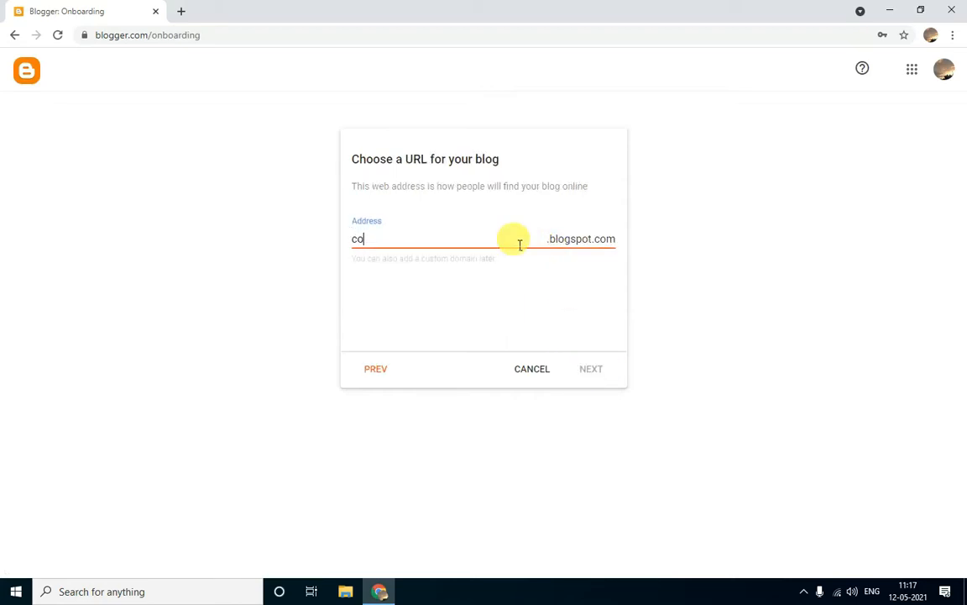
text(menew)
key(BackSpace)
key(BackSpace)
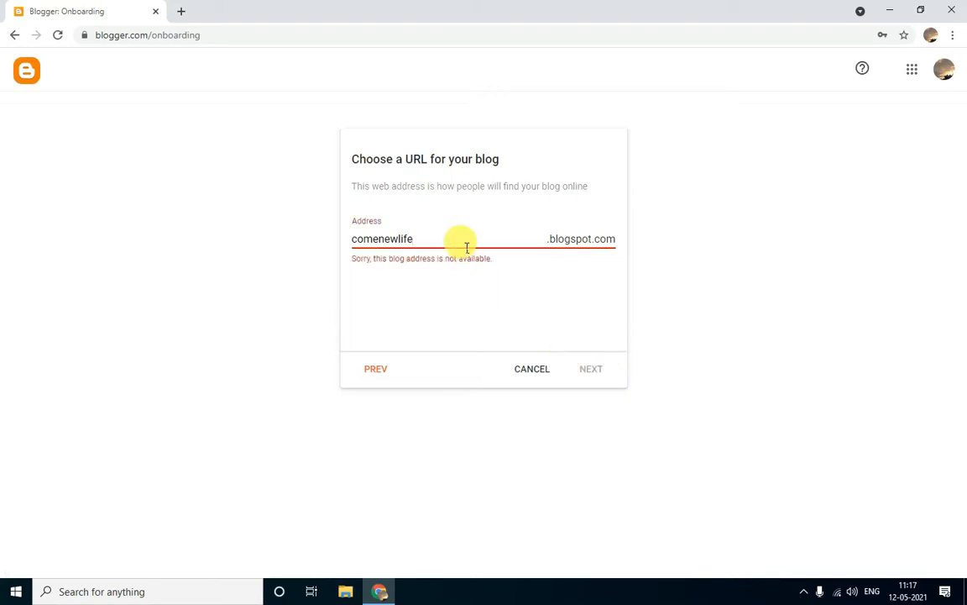
text(offic)
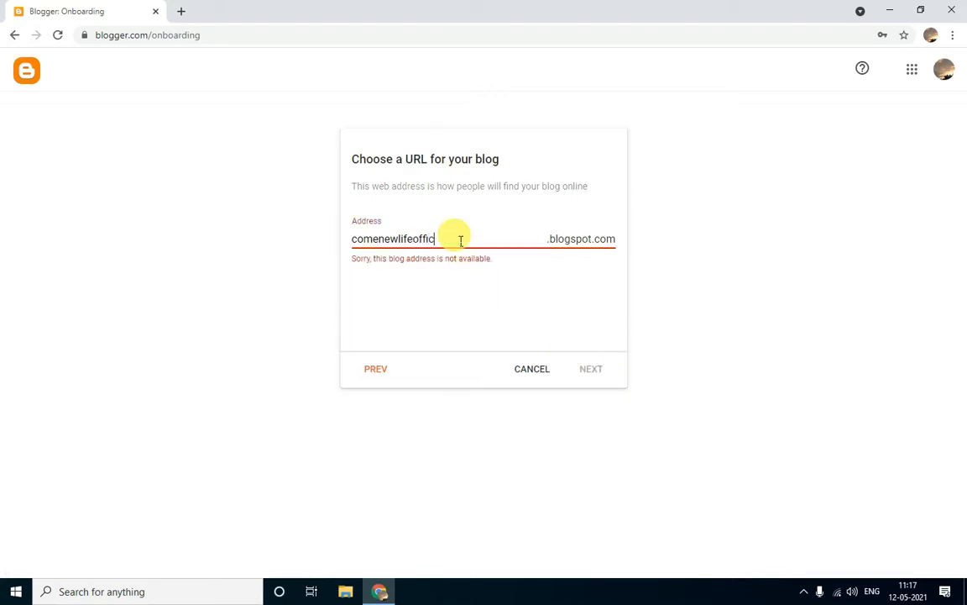
text(ial)
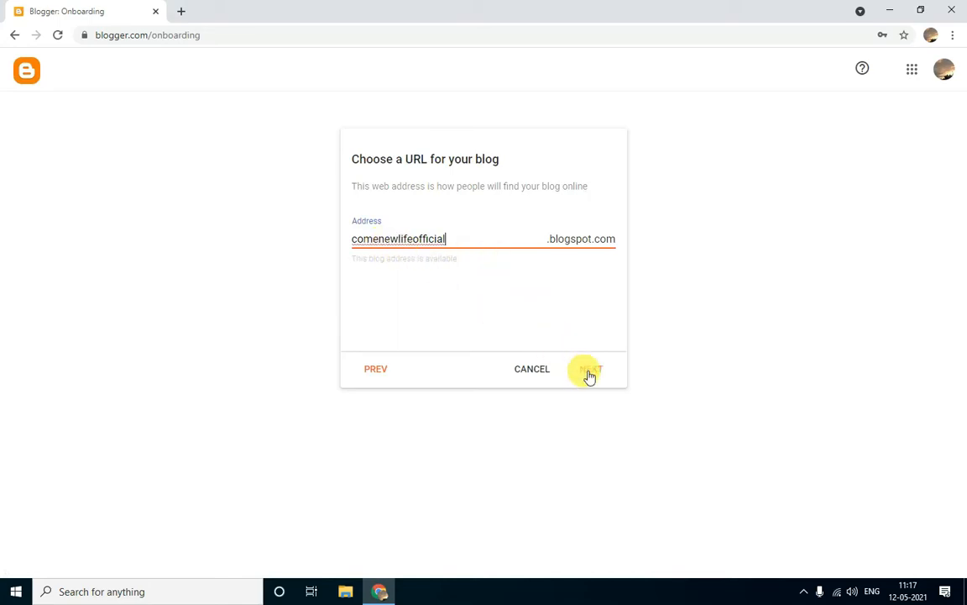
click(594, 374)
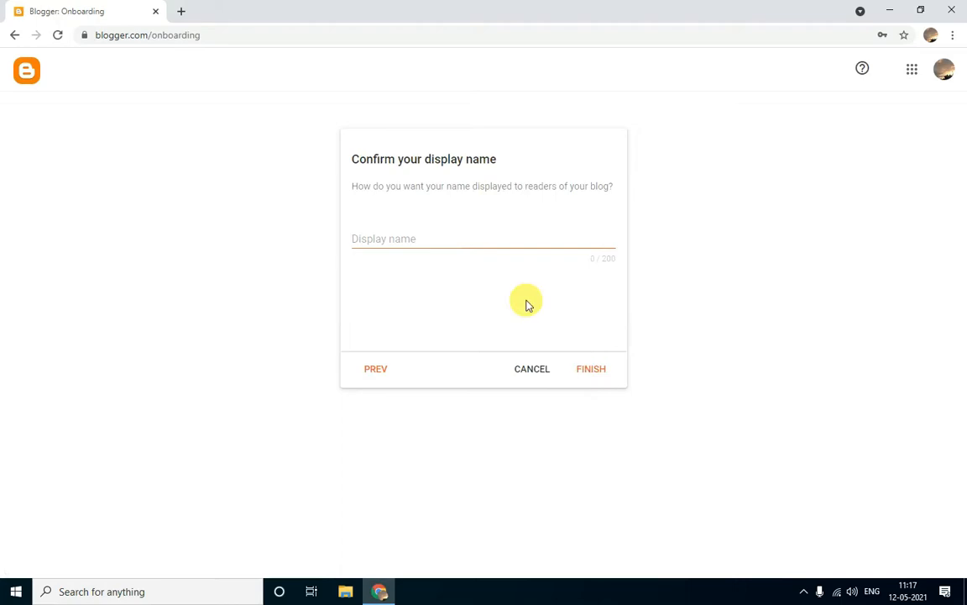
- Set the display name shown to readers as "Come New Life" and finish creating the blog
click(500, 242)
text(Co)
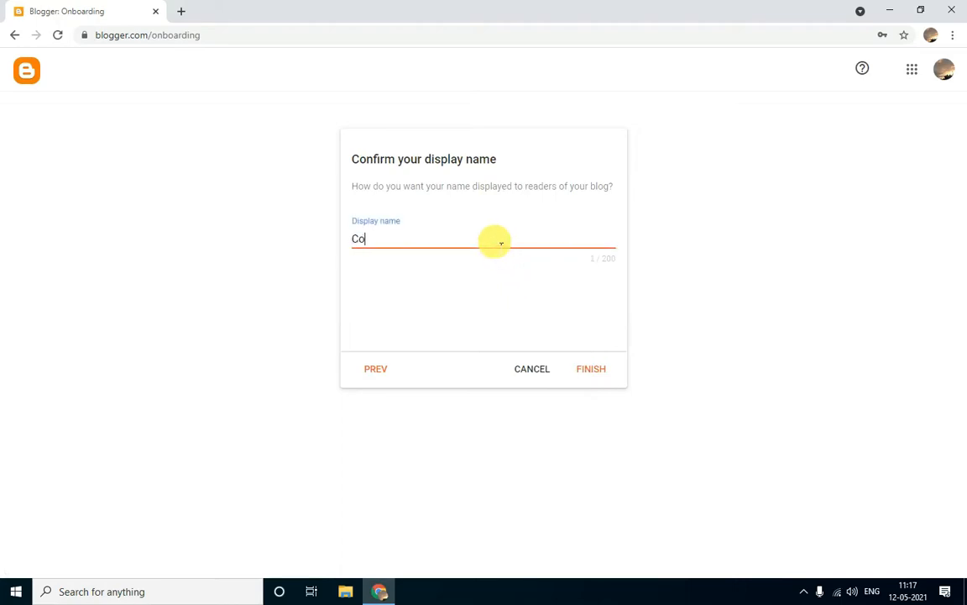
text(me New Life)
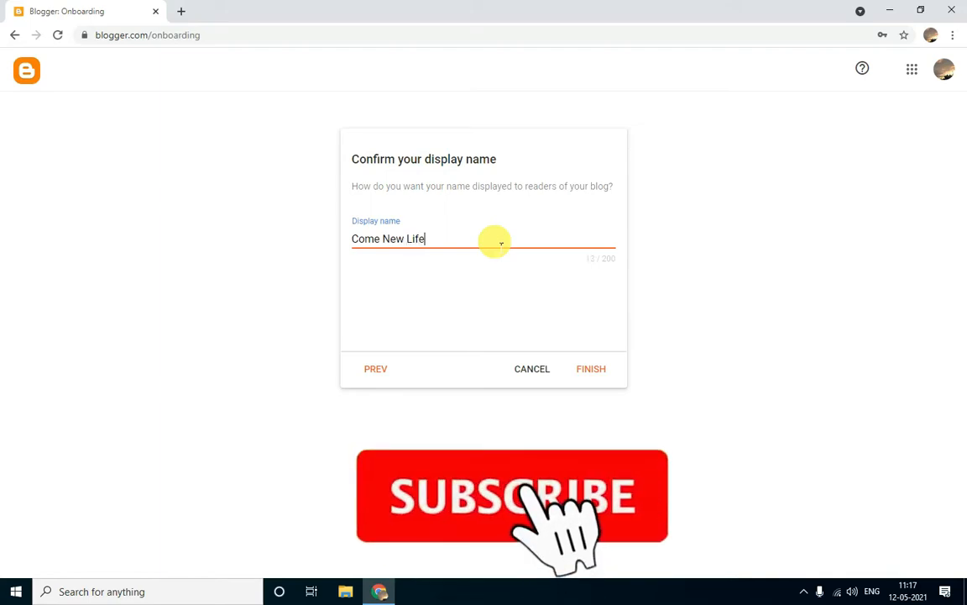
click(595, 369)
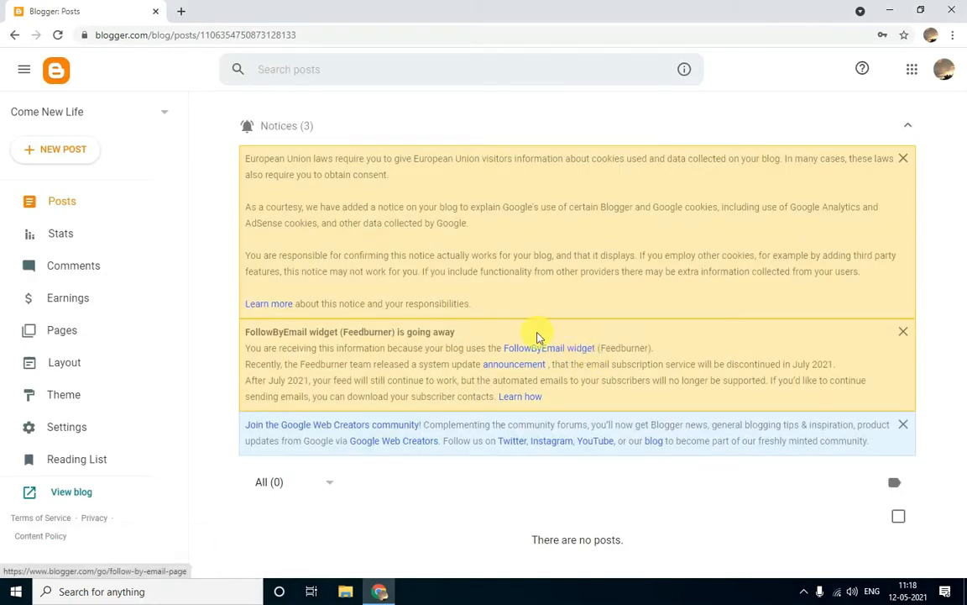
- Dismiss the cookie notice on the dashboard and start a new post titled "First Post On My Website"
click(904, 159)
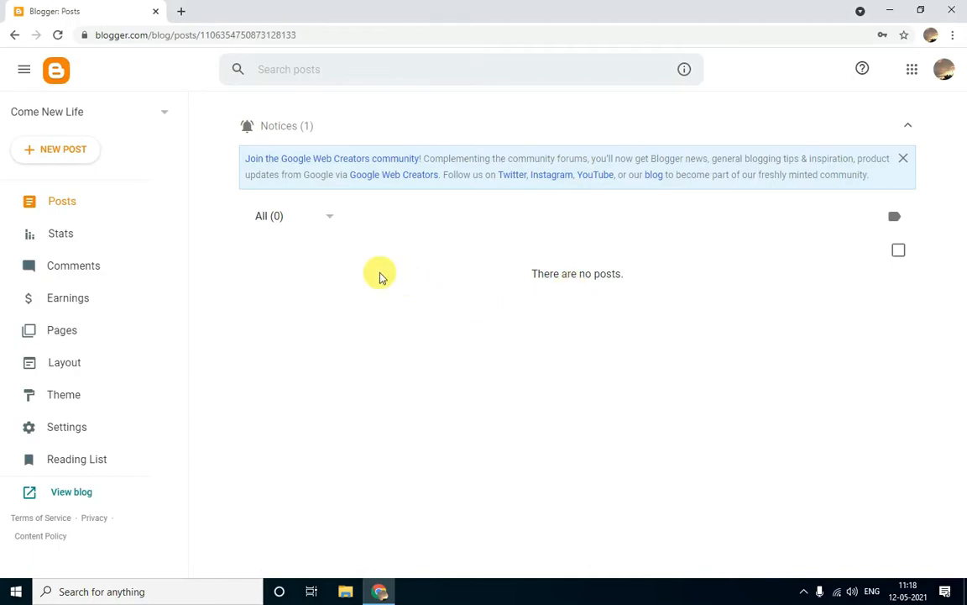
click(73, 159)
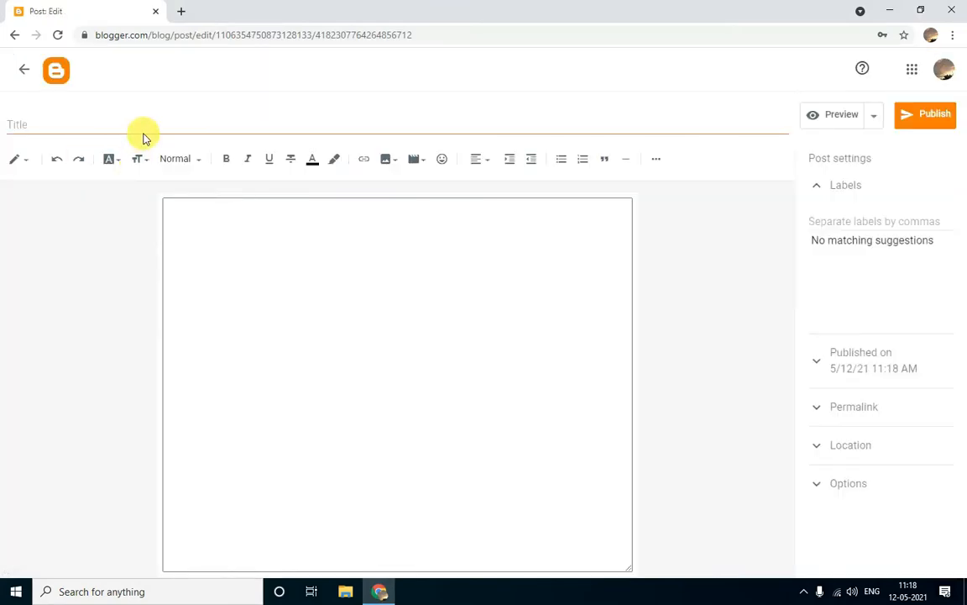
click(140, 129)
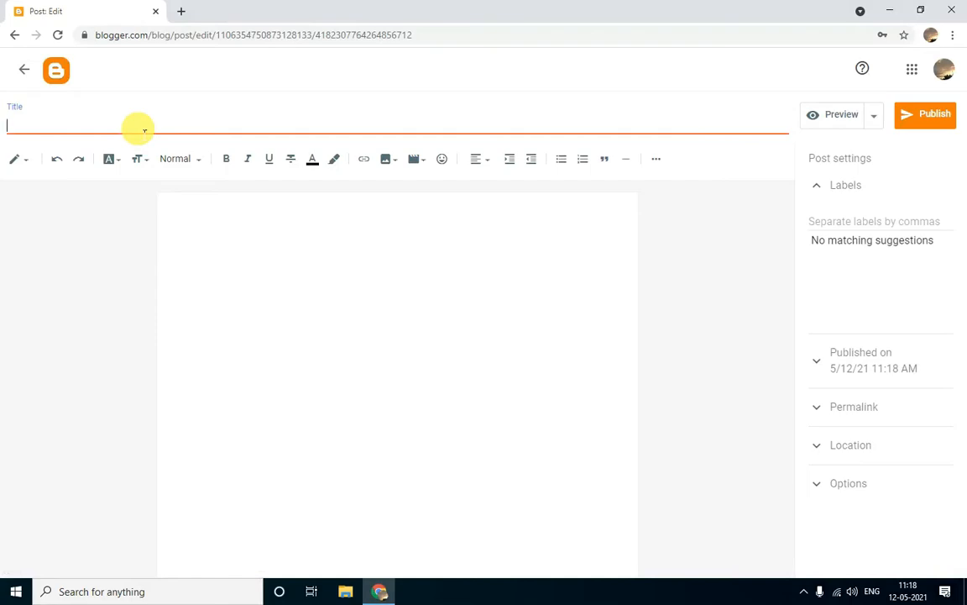
text(First Post On)
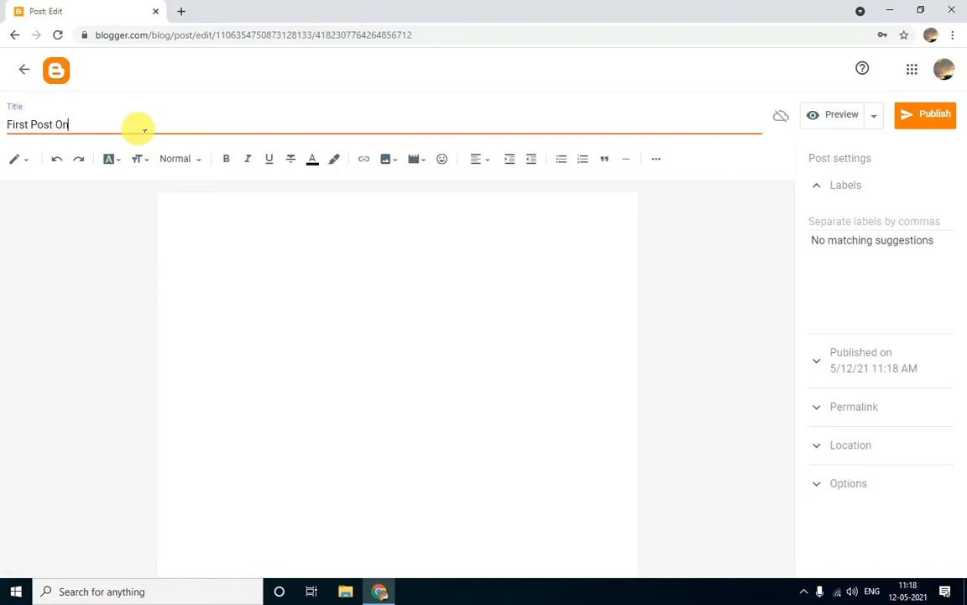
text( My Website)
- Write the post body greeting "Hello Friends,", introducing the "Come New Life" website with YouTube-type and other interesting things, and closing with "Thanks ...."
click(218, 220)
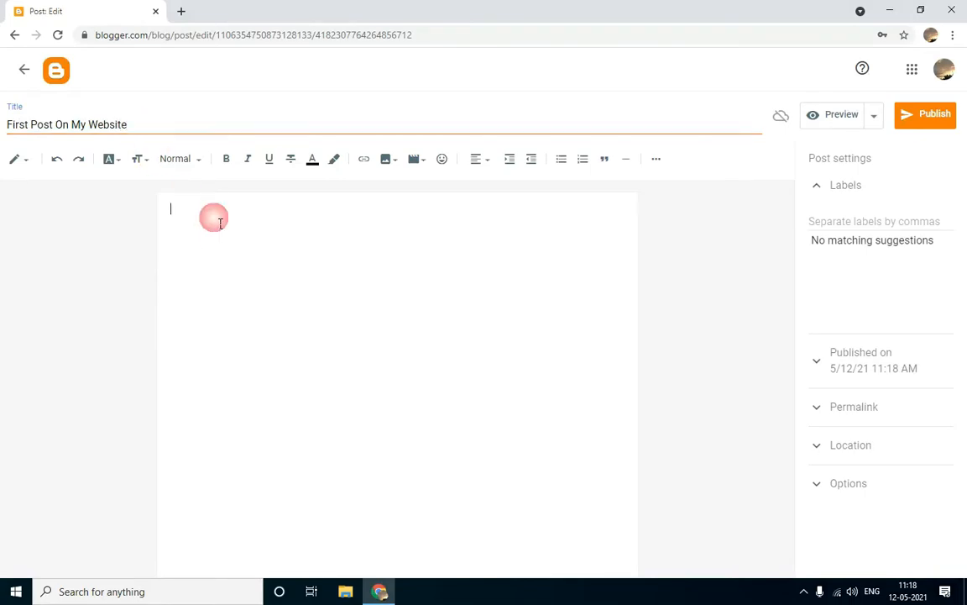
text(Hello)
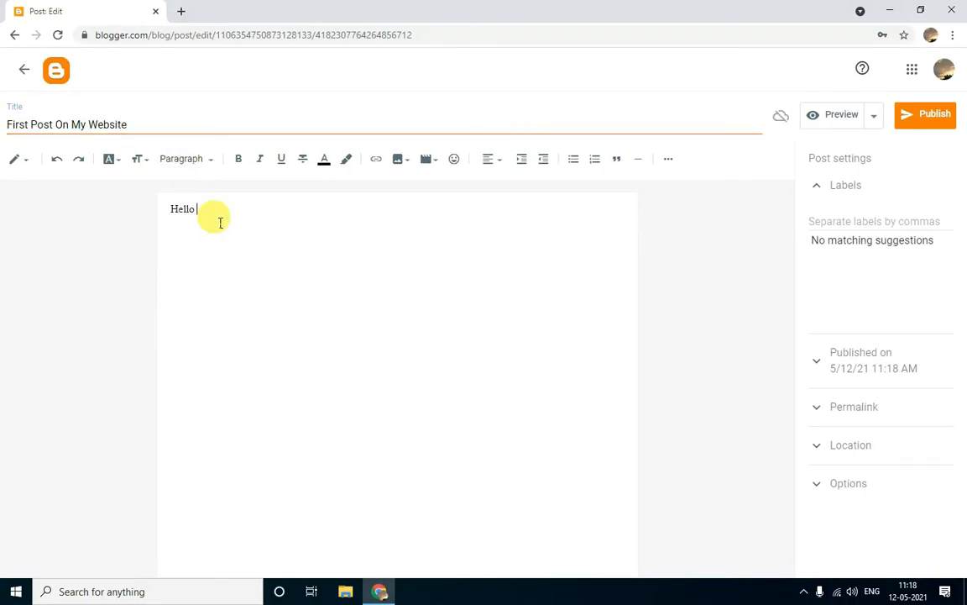
text( Friend)
text(Today I have)
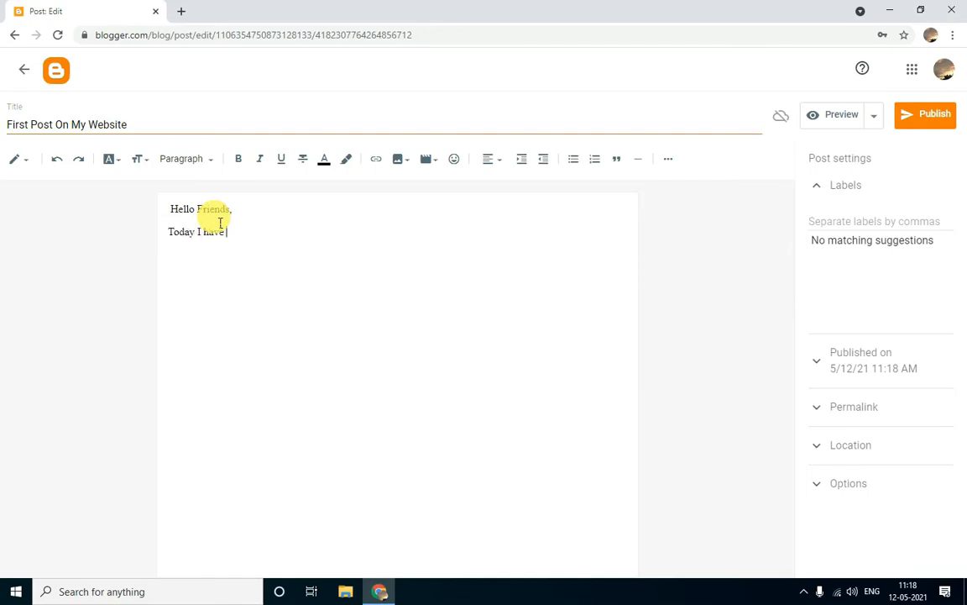
text( created my website "Come n)
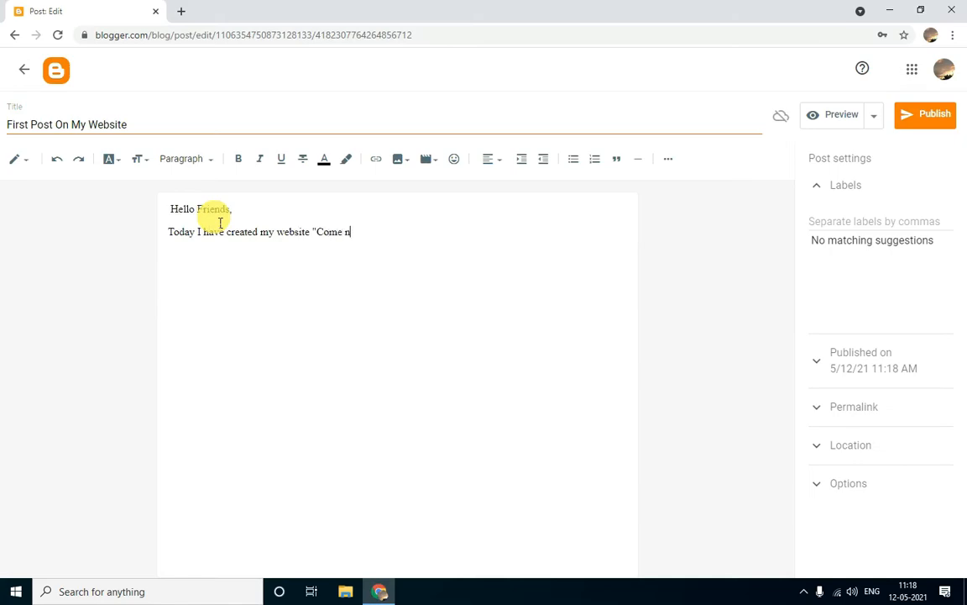
key(BackSpace)
text(New Life" Over here I w)
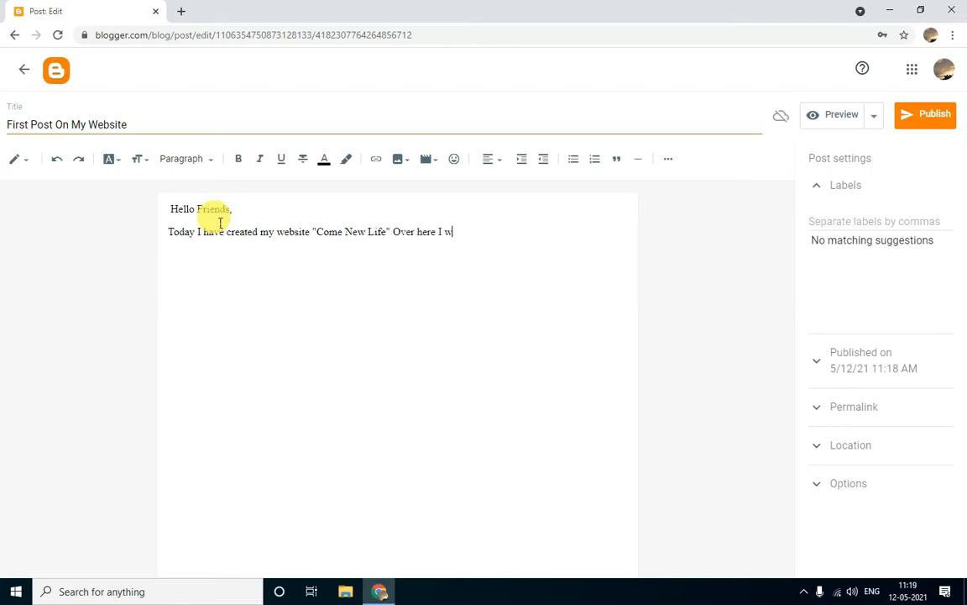
text(ill post my youtube type things and also)
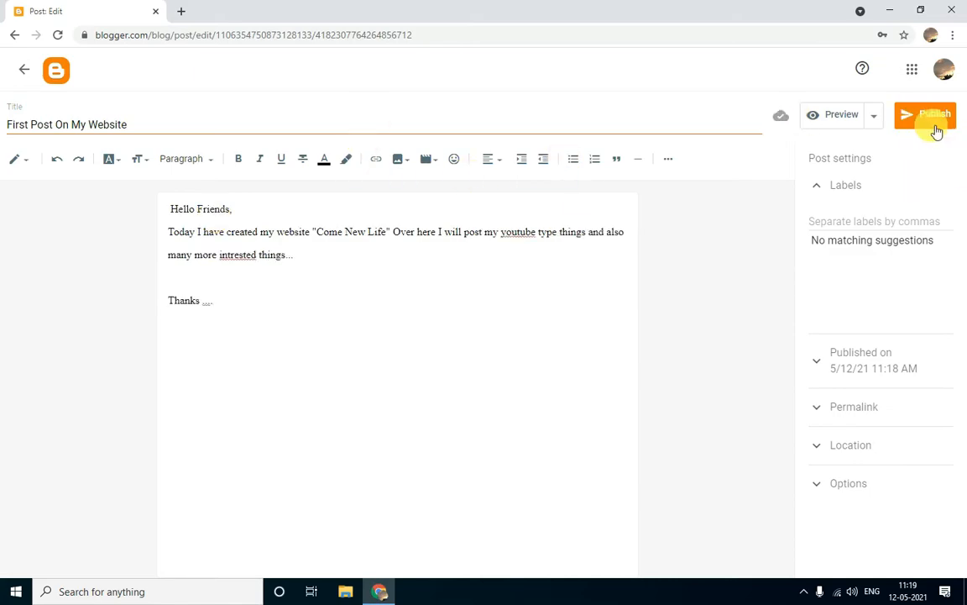
- Publish the post to the blog and open the live blog
click(931, 122)
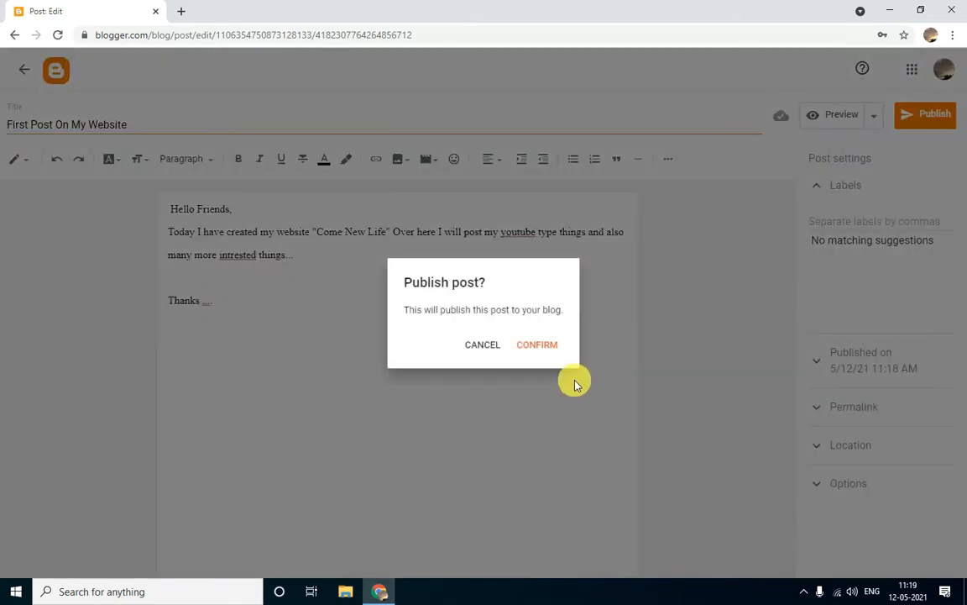
click(547, 345)
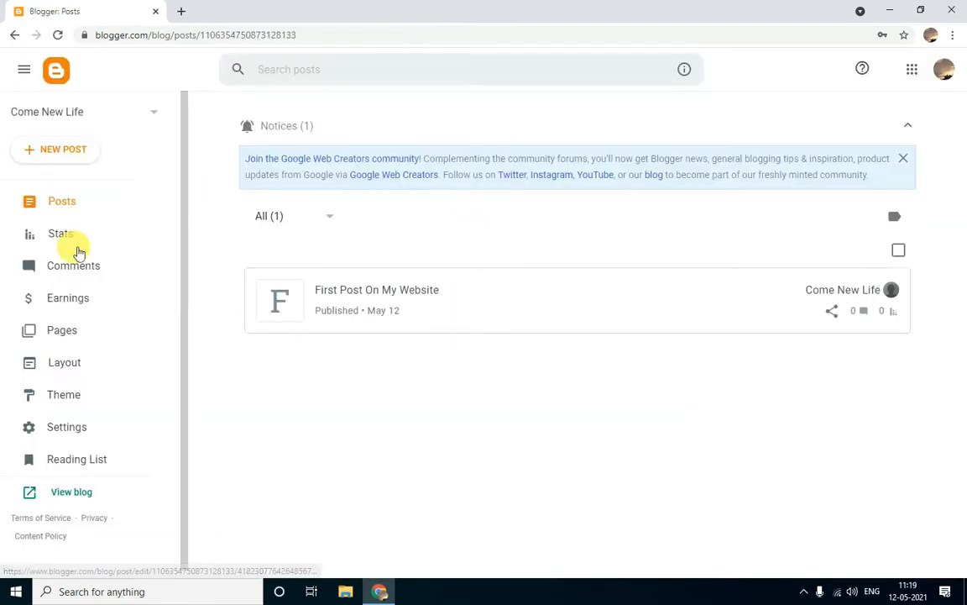
click(67, 493)
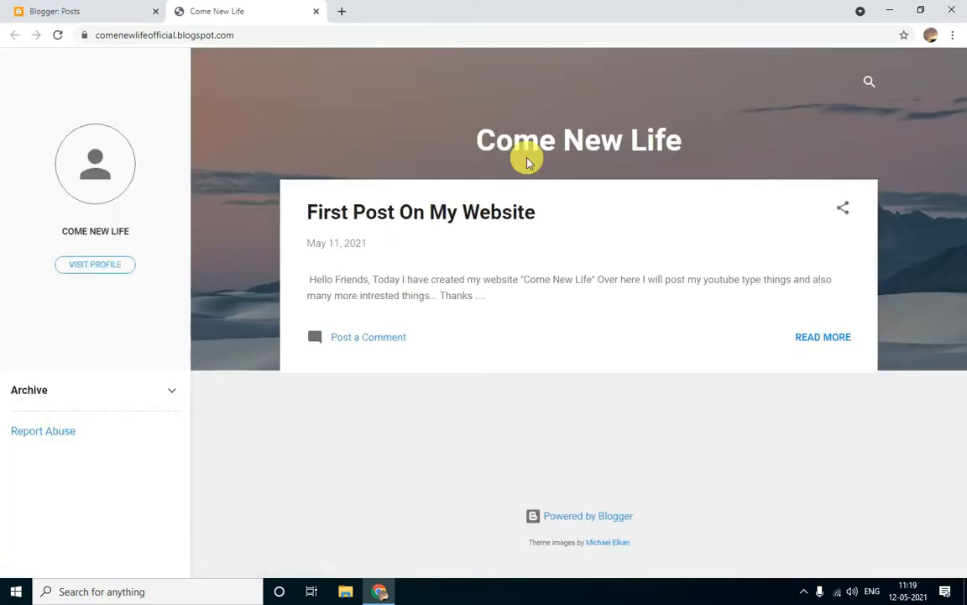
- View the full "First Post On My Website" page on the live blog and return to the blog's home page
click(427, 214)
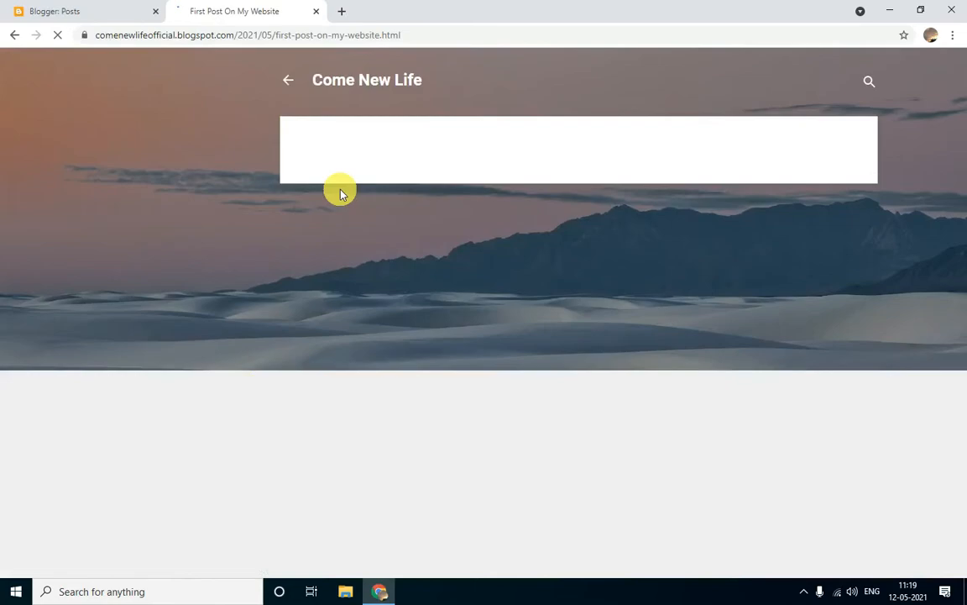
scroll(444, 260, down, 3)
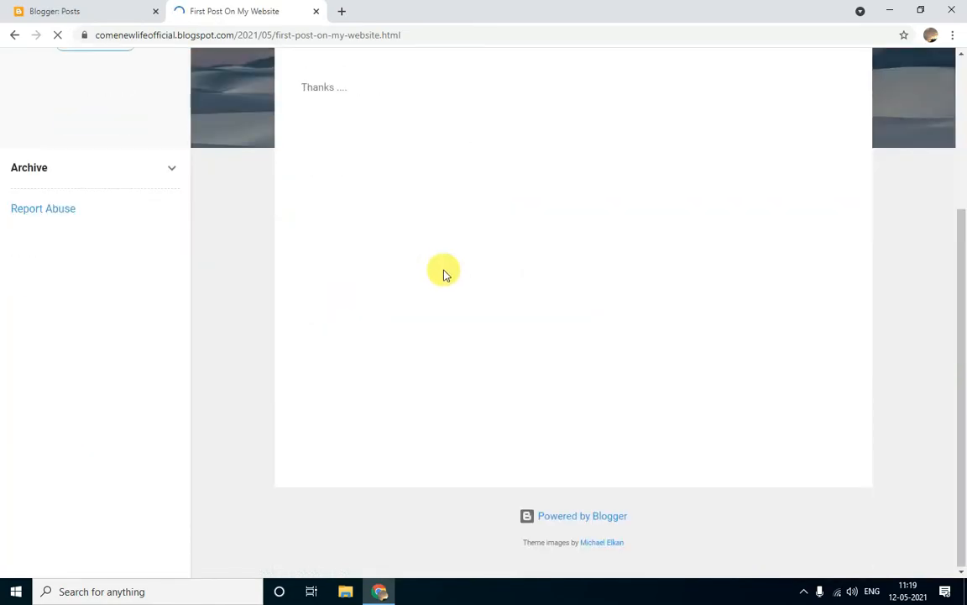
scroll(444, 270, up, 3)
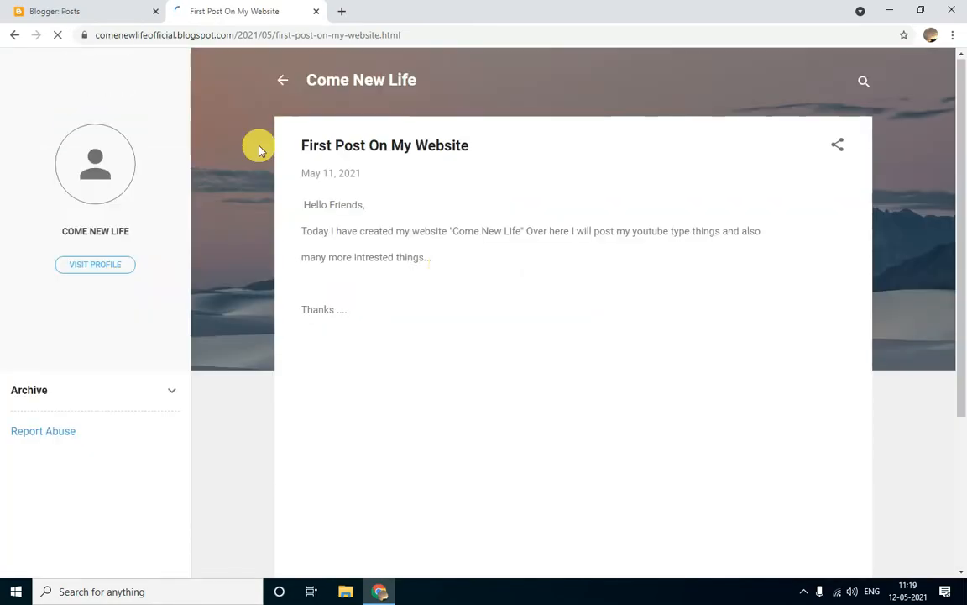
click(283, 87)
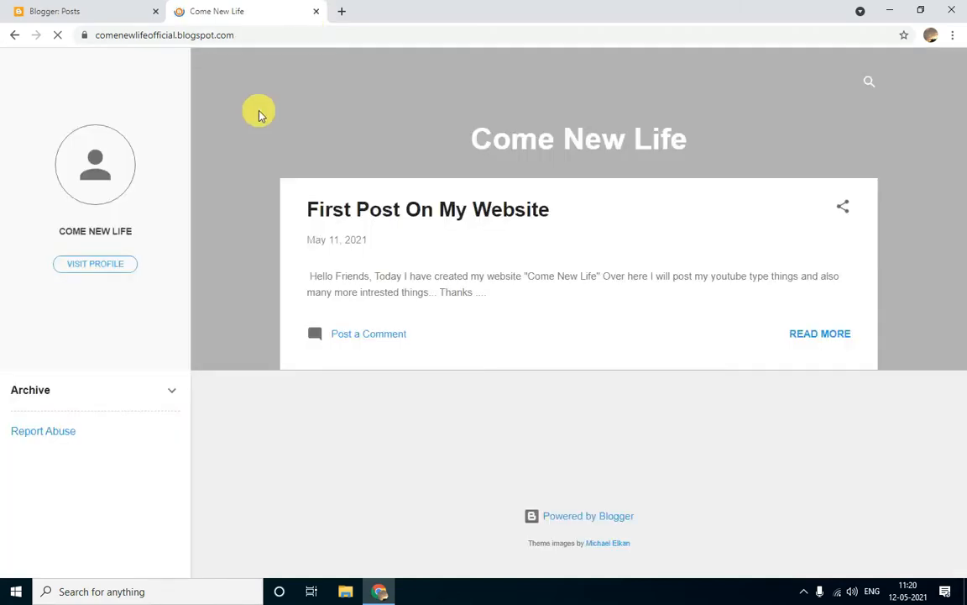
- Open the blog's settings and look at the editor for the blog description without entering anything
click(113, 267)
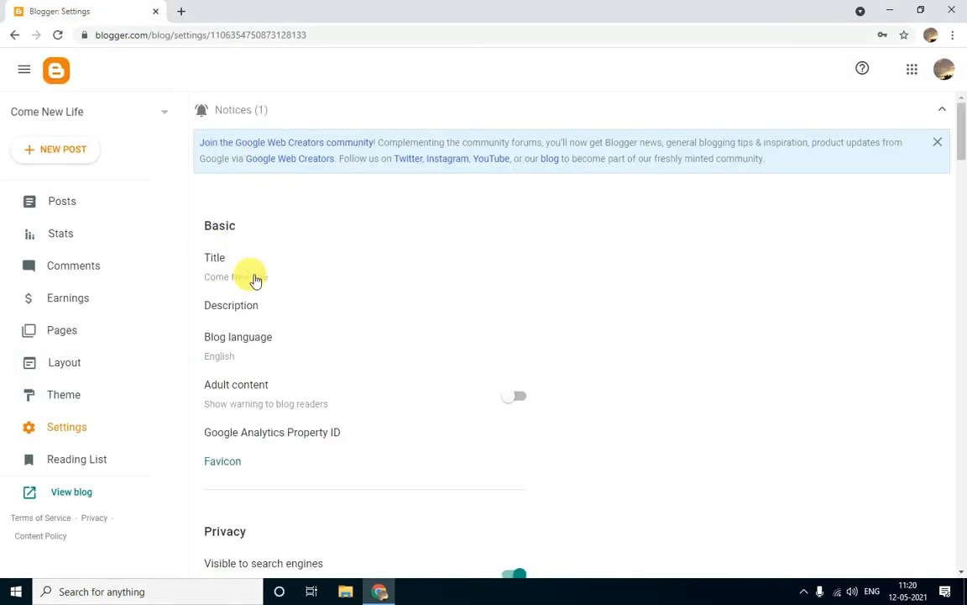
scroll(252, 277, down, 2)
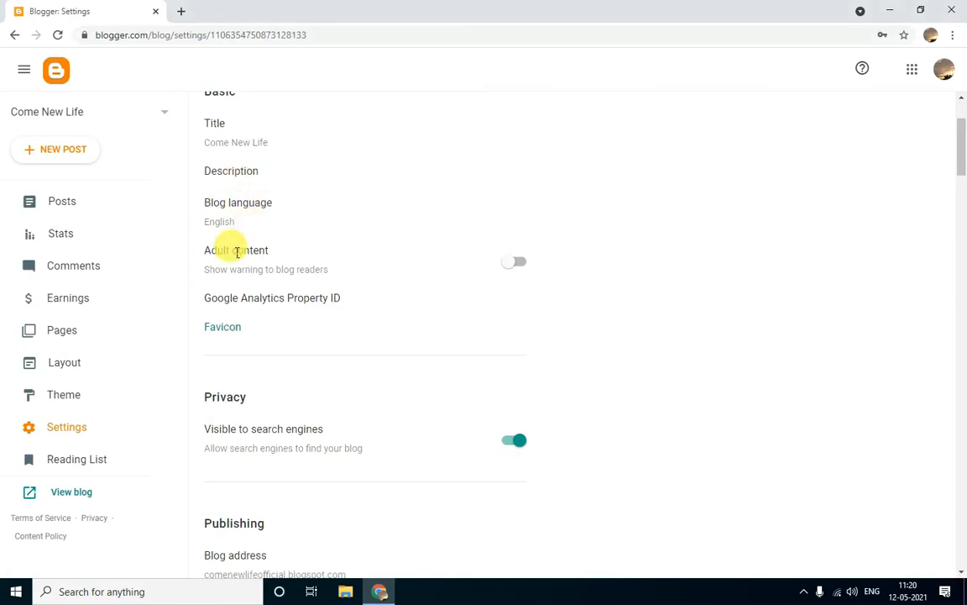
click(231, 180)
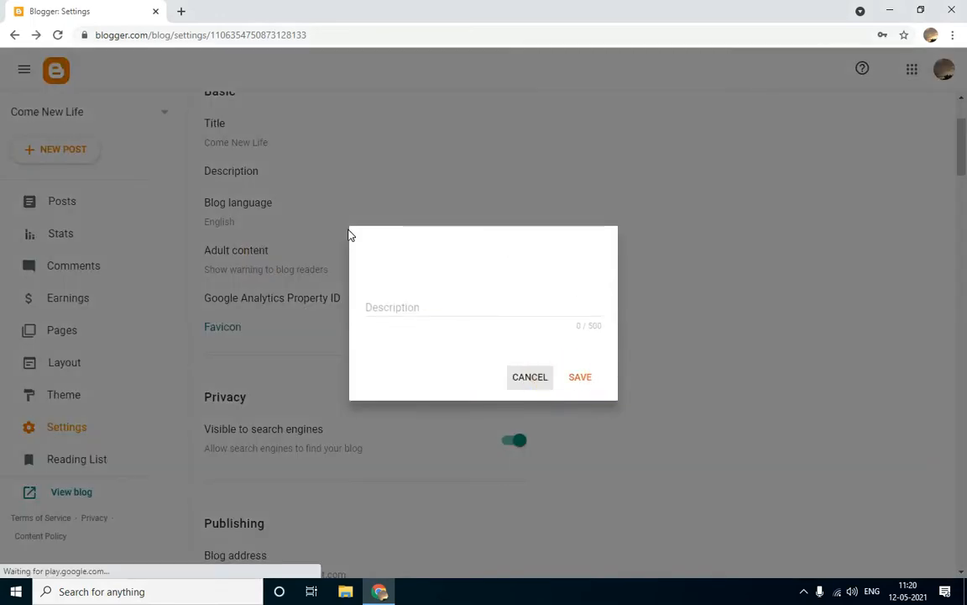
click(222, 201)
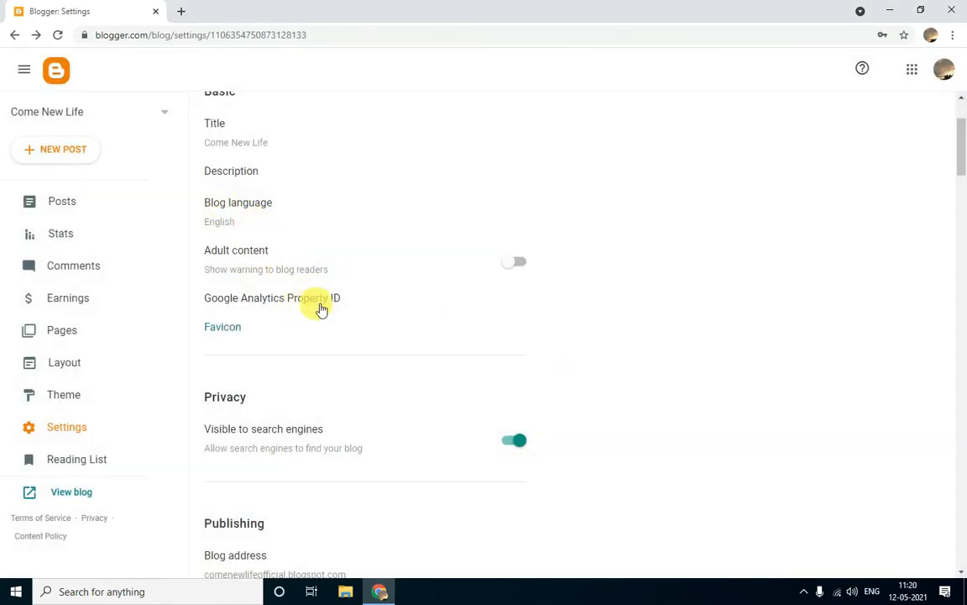
- Examine the Privacy and Publishing settings and view the custom domain option without saving a domain
scroll(198, 308, down, 1)
scroll(282, 372, down, 4)
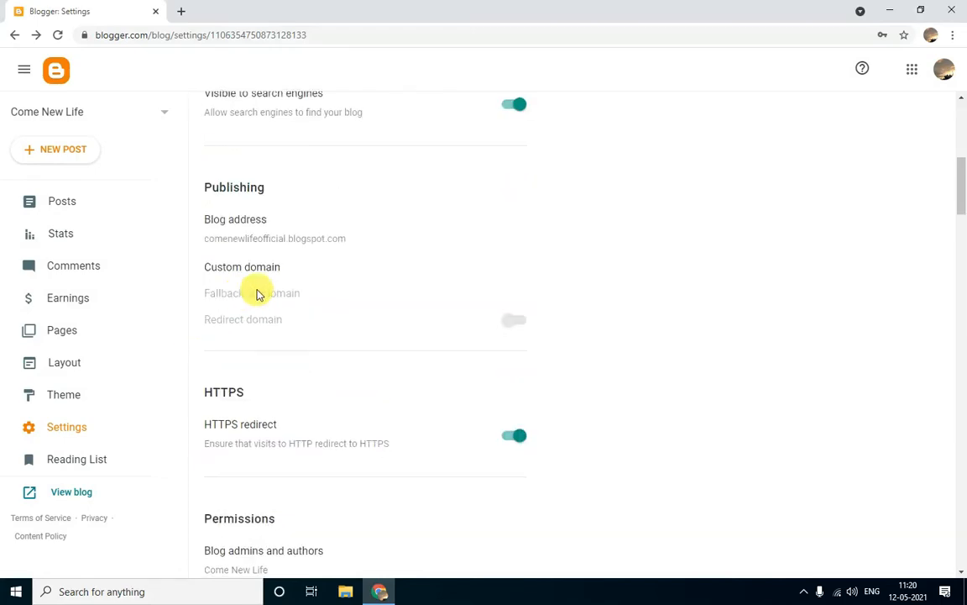
click(261, 271)
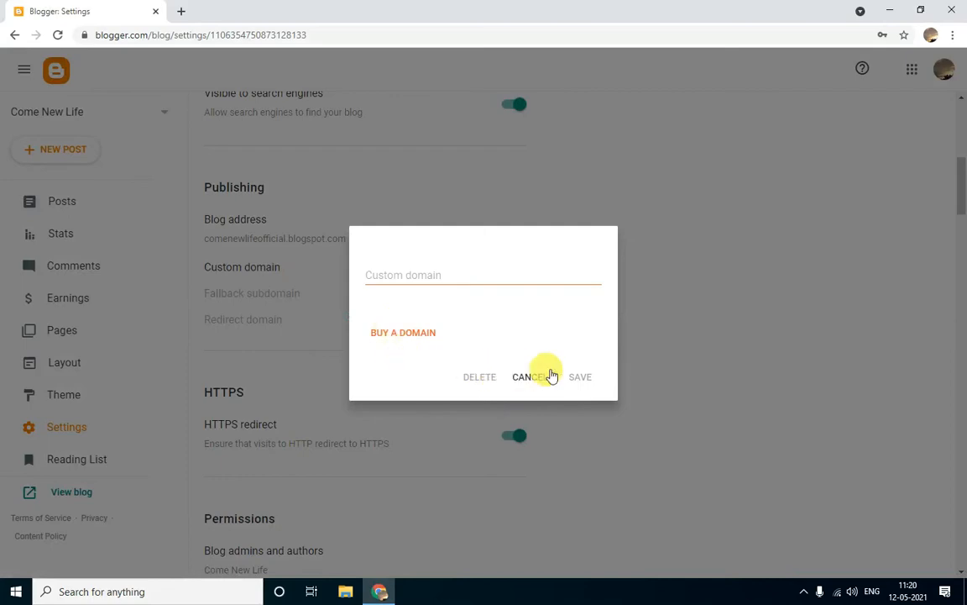
click(460, 389)
- Review the HTTPS and Permissions settings and view the maximum posts shown on the main page without changing it
scroll(206, 319, down, 3)
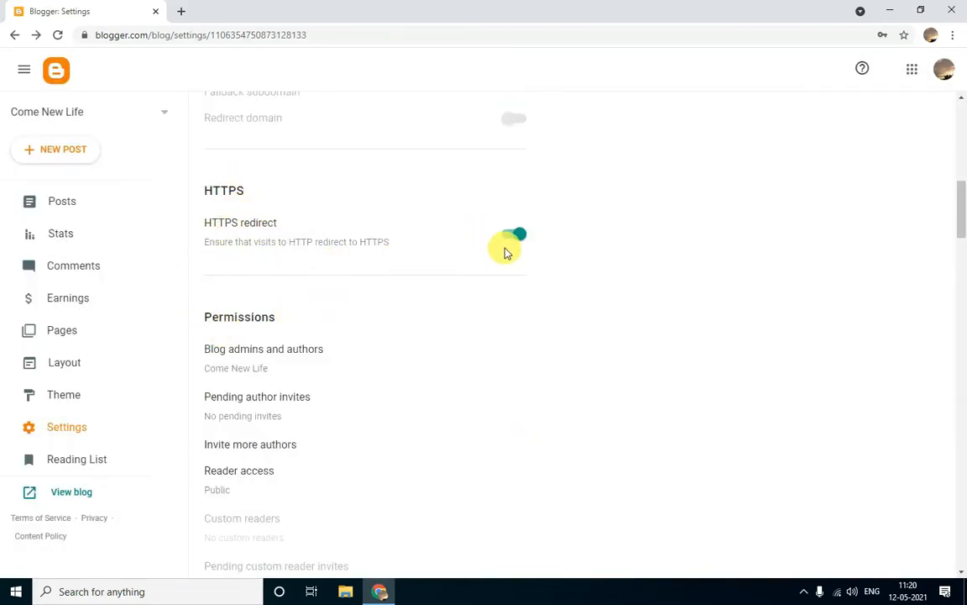
scroll(338, 308, down, 1)
scroll(331, 311, down, 2)
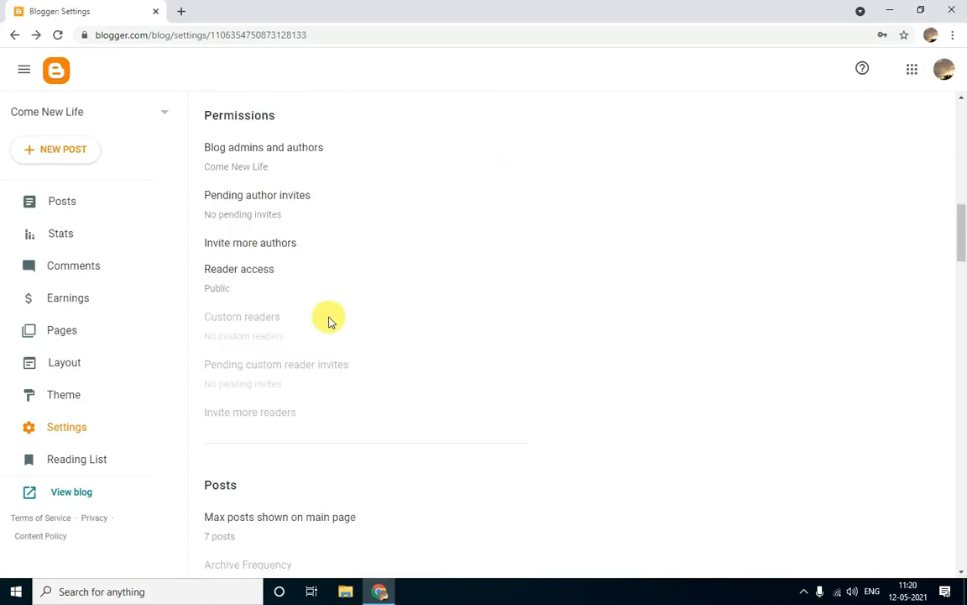
scroll(329, 322, down, 6)
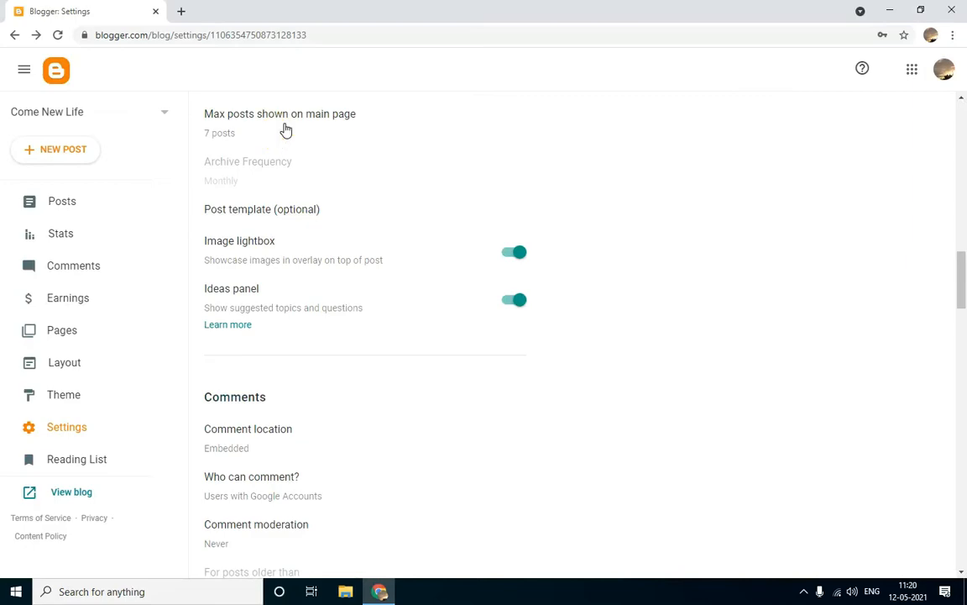
click(286, 130)
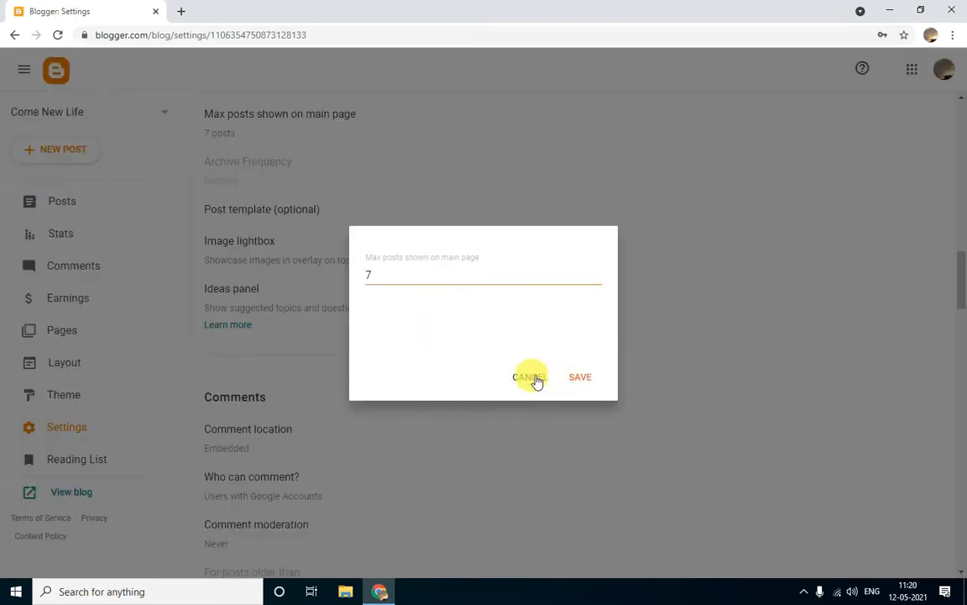
click(529, 377)
- Review the blog's Comments, Email and Formatting settings
scroll(275, 298, down, 2)
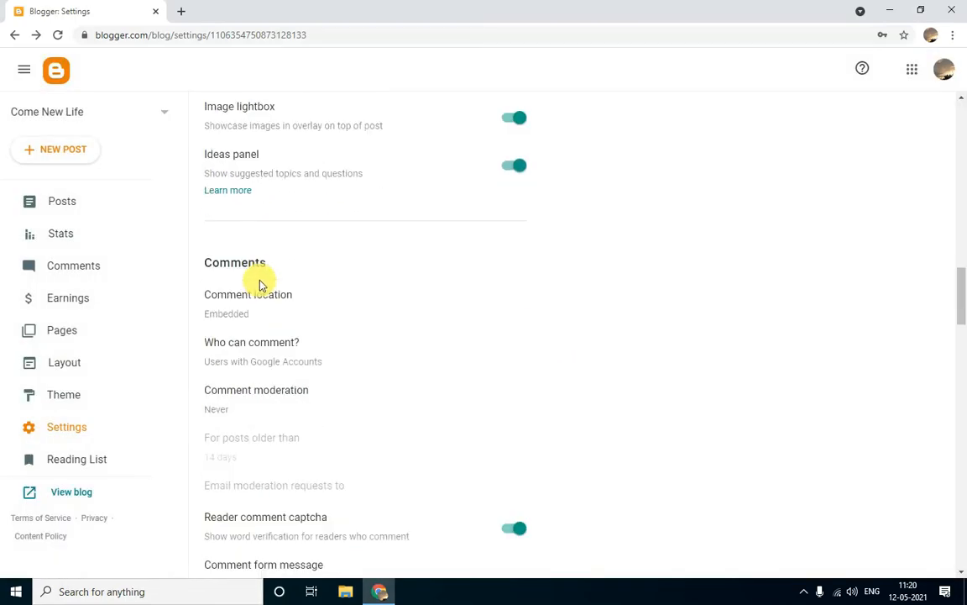
scroll(260, 285, down, 3)
scroll(271, 174, up, 1)
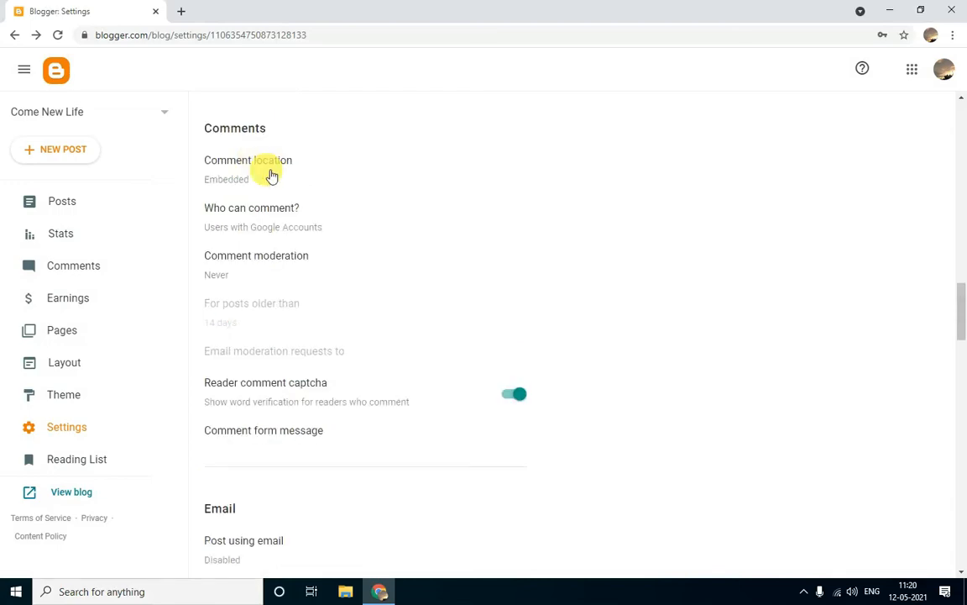
scroll(269, 369, down, 2)
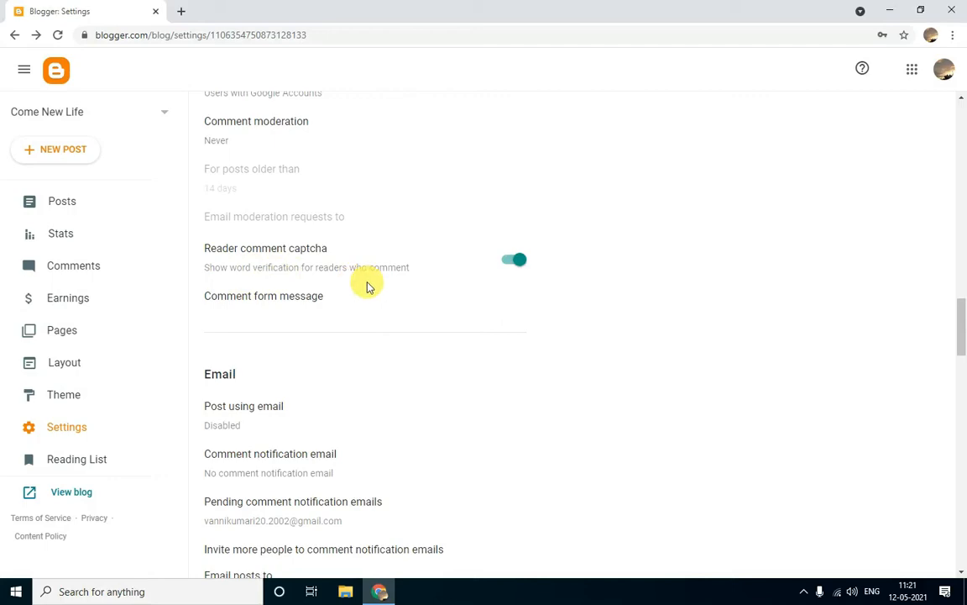
scroll(355, 357, down, 4)
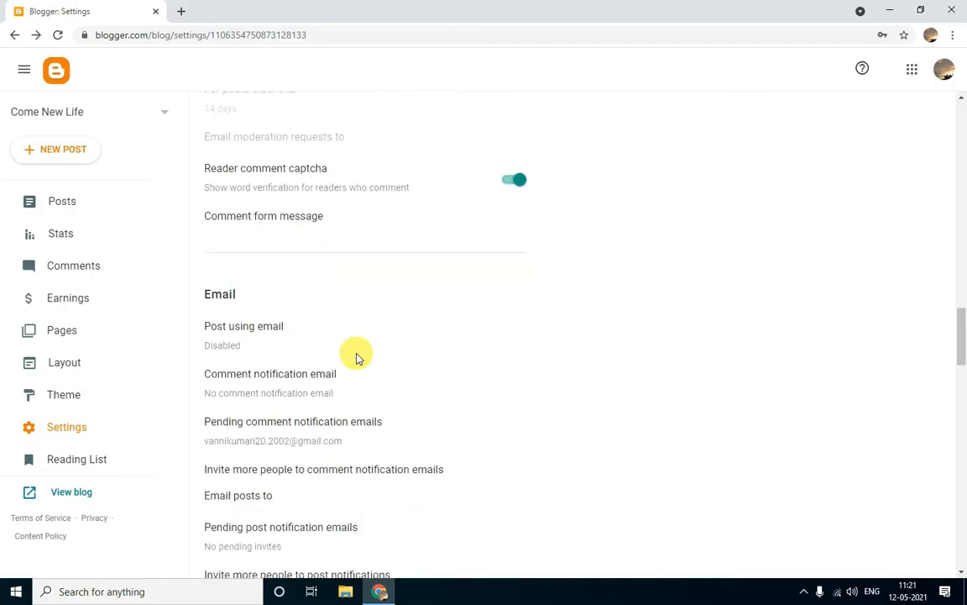
scroll(352, 351, down, 7)
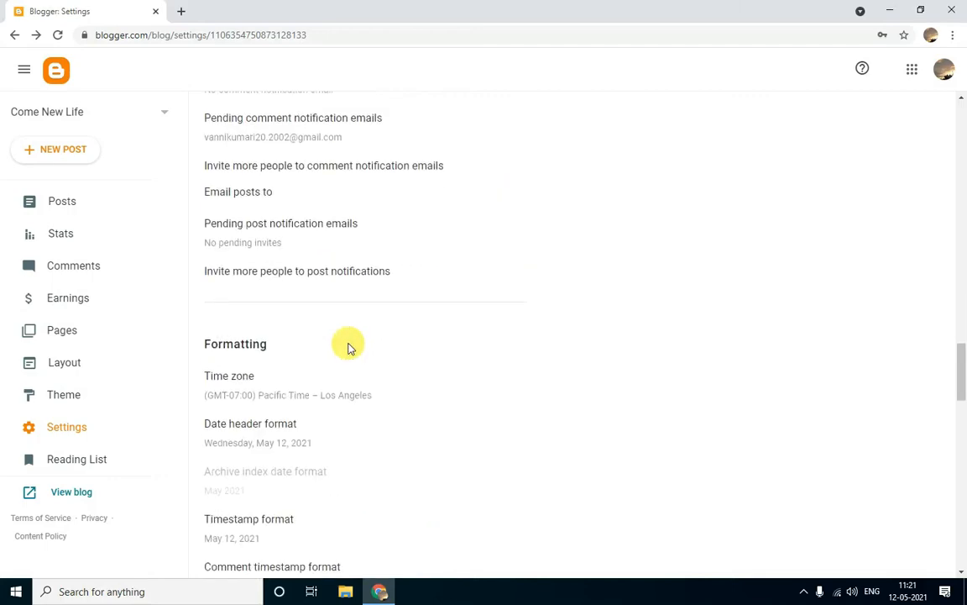
- Open the blog's theme page and browse the available Contempo and Soho themes
click(81, 395)
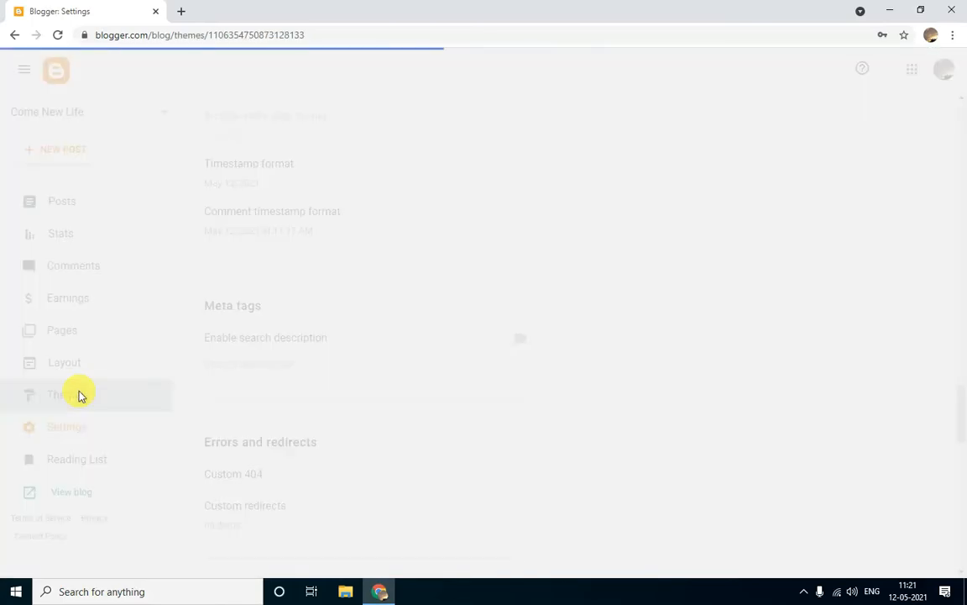
scroll(400, 307, down, 1)
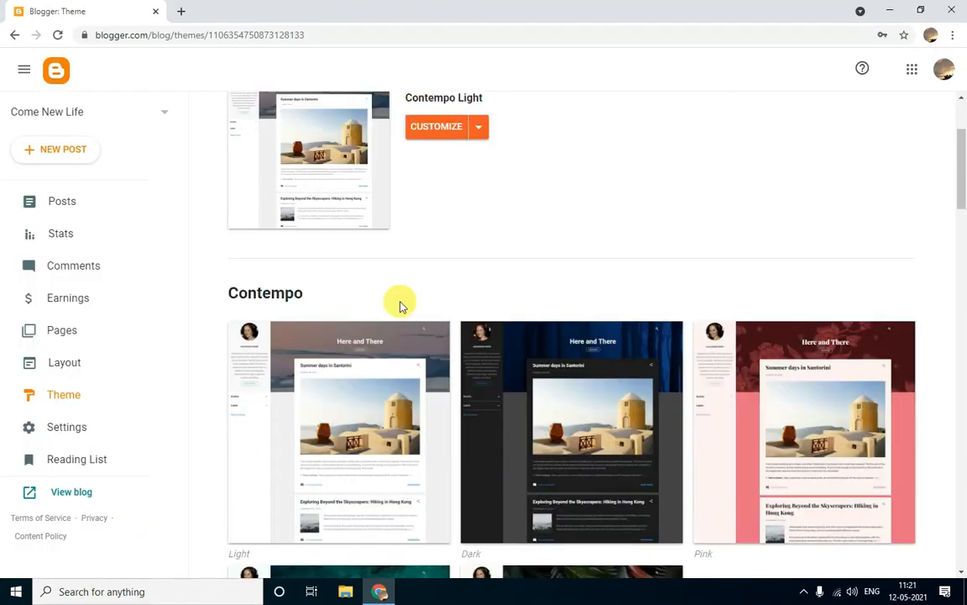
scroll(396, 315, down, 6)
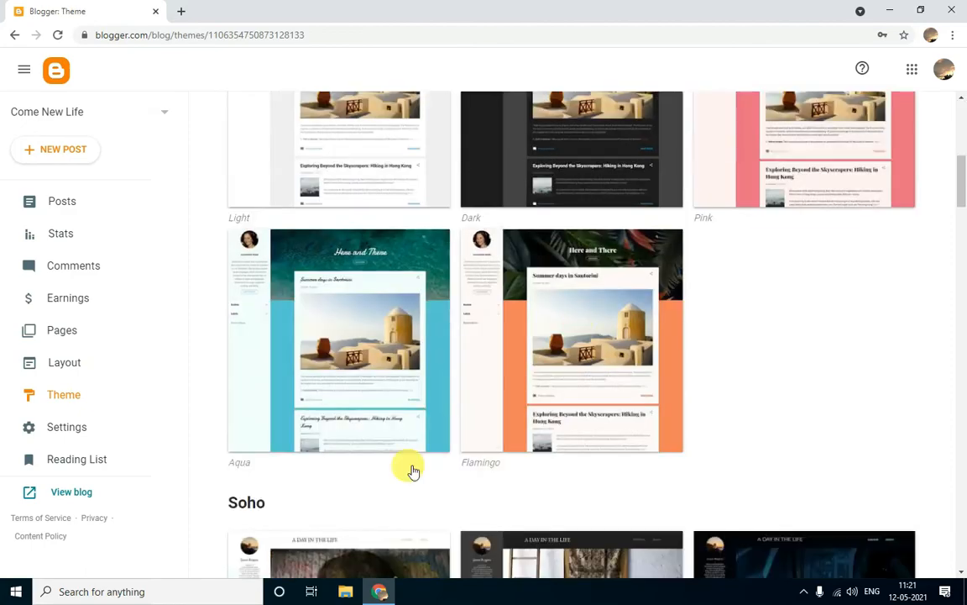
scroll(410, 466, down, 3)
scroll(465, 486, down, 3)
scroll(702, 471, up, 8)
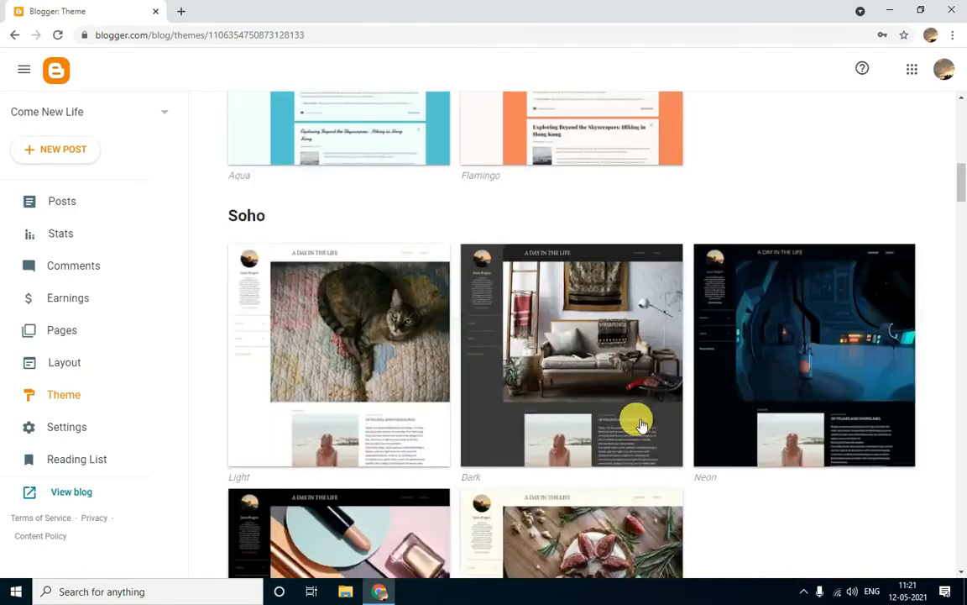
scroll(496, 248, up, 4)
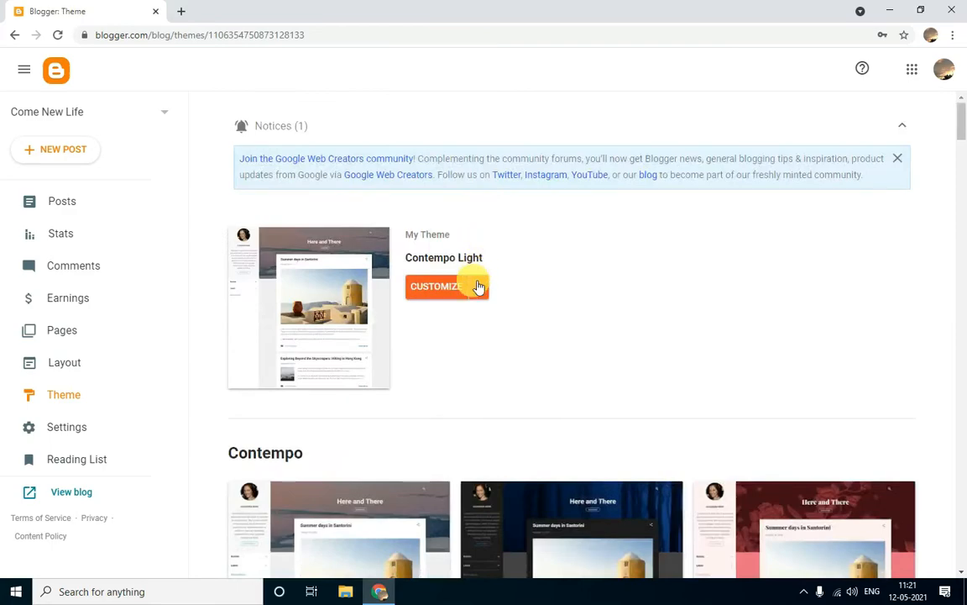
- View the HTML code of the current Contempo Light theme and return to the theme page
click(478, 286)
click(380, 393)
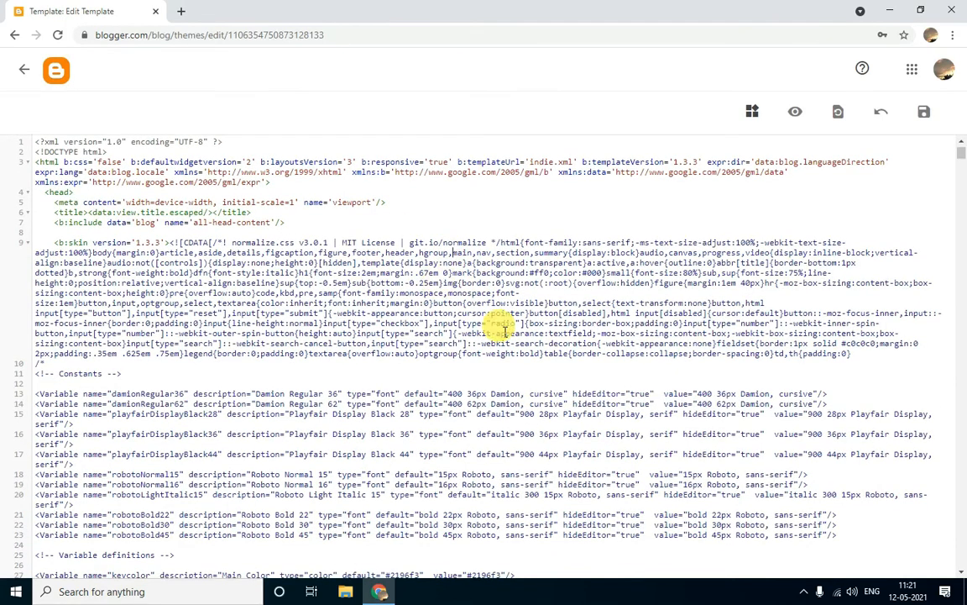
scroll(492, 324, down, 8)
click(28, 76)
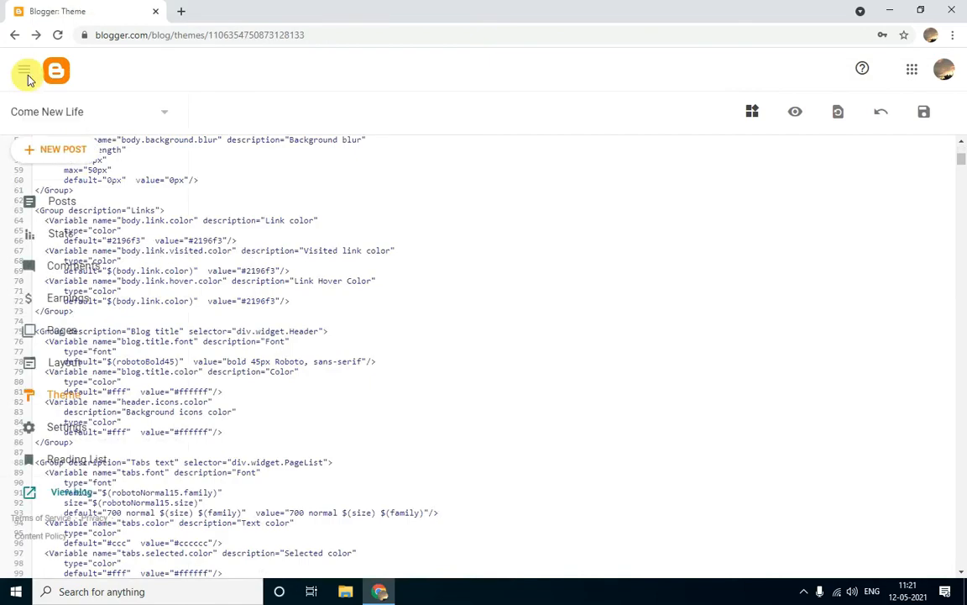
- Open the blog's layout and examine its gadgets, including the sidebar, header, subscription, ads and page body sections
click(75, 360)
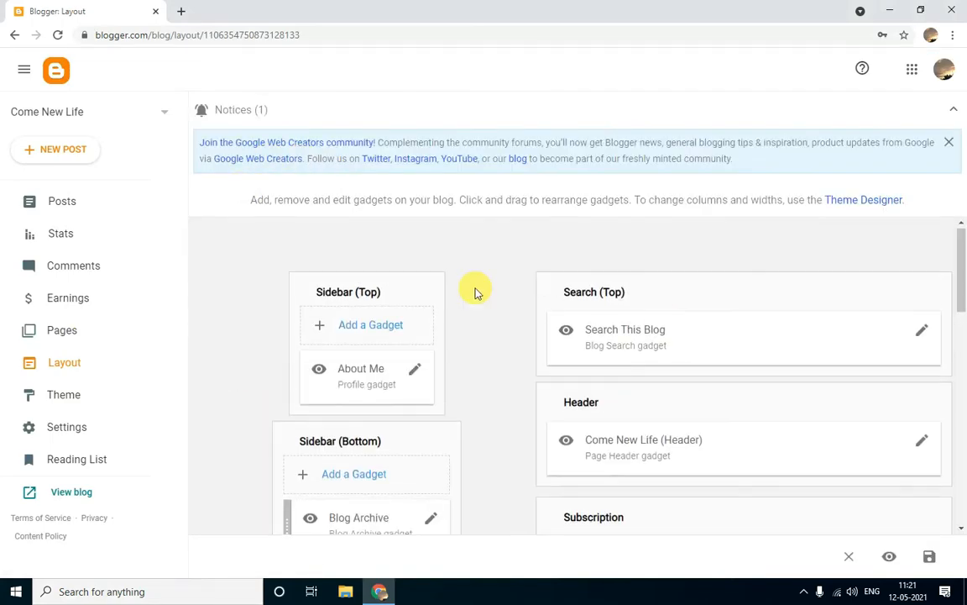
scroll(371, 313, down, 2)
scroll(375, 258, up, 1)
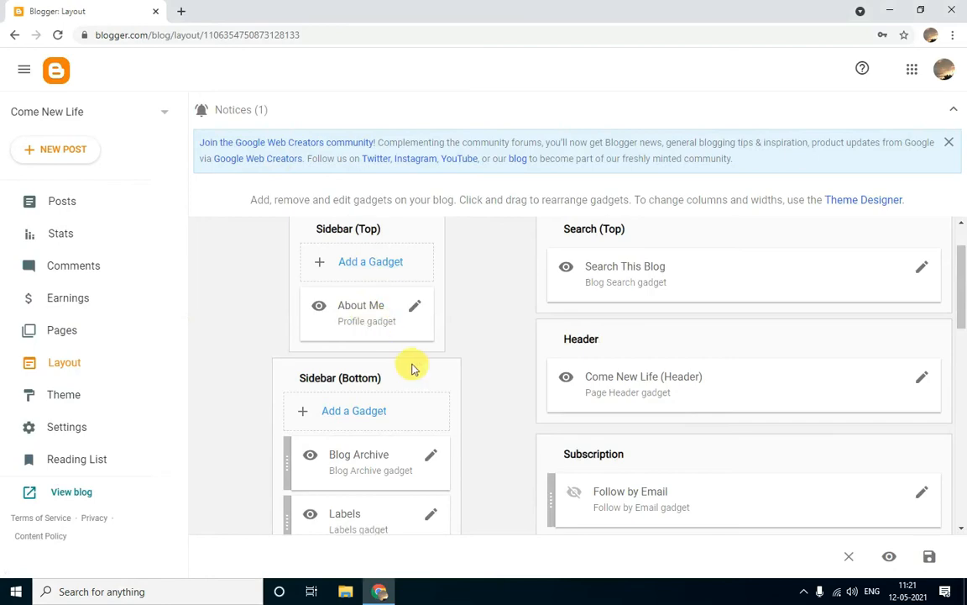
scroll(656, 360, up, 1)
scroll(659, 368, down, 1)
scroll(396, 504, down, 3)
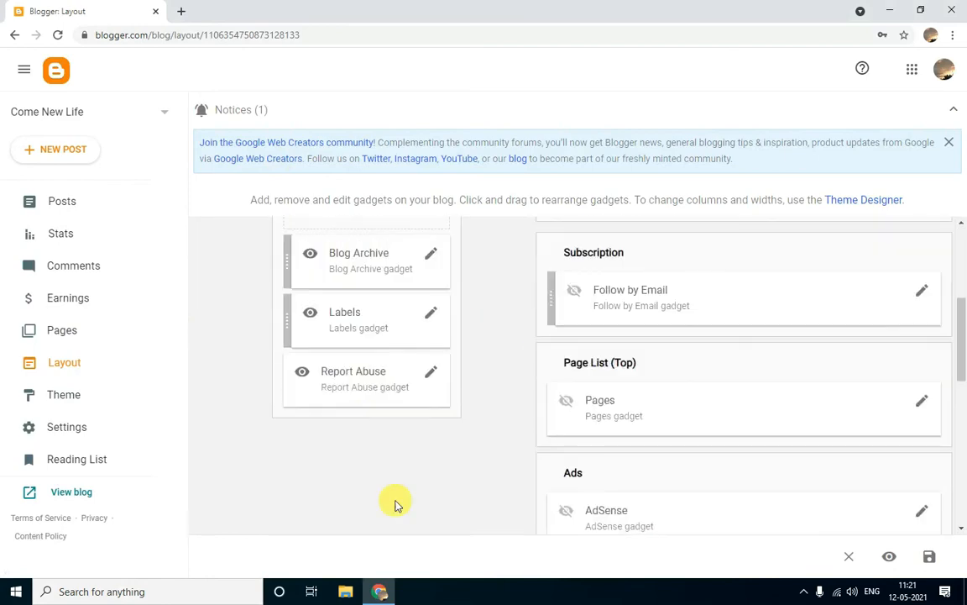
scroll(492, 446, down, 4)
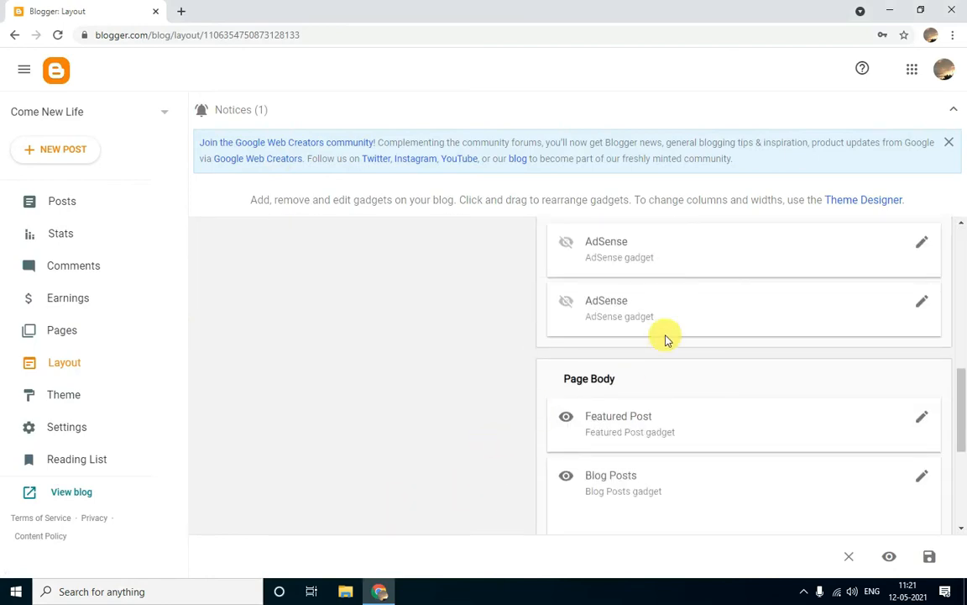
scroll(625, 290, up, 2)
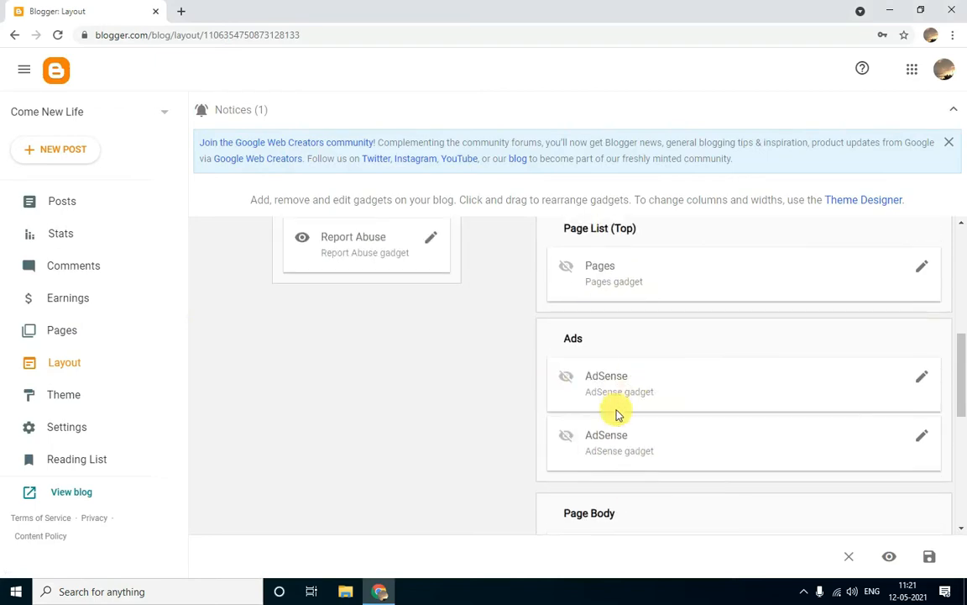
scroll(617, 413, down, 4)
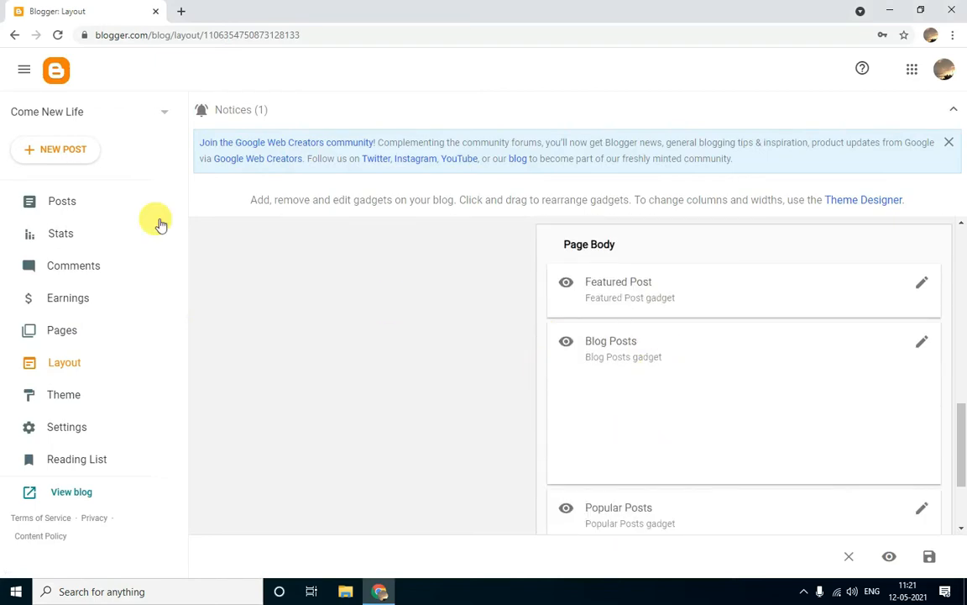
- View the blog's Pages, Earnings and Comments sections in turn
click(77, 335)
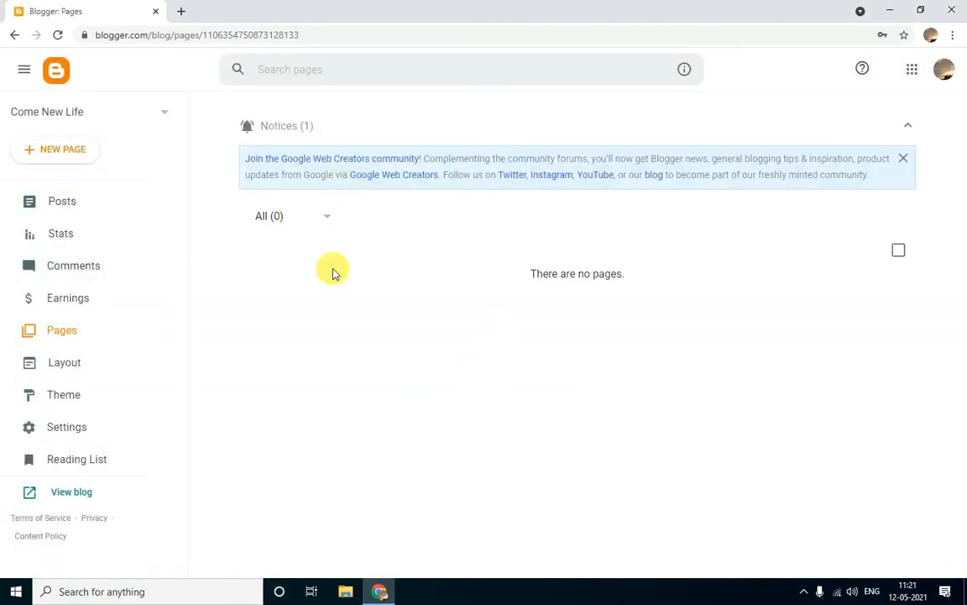
click(86, 300)
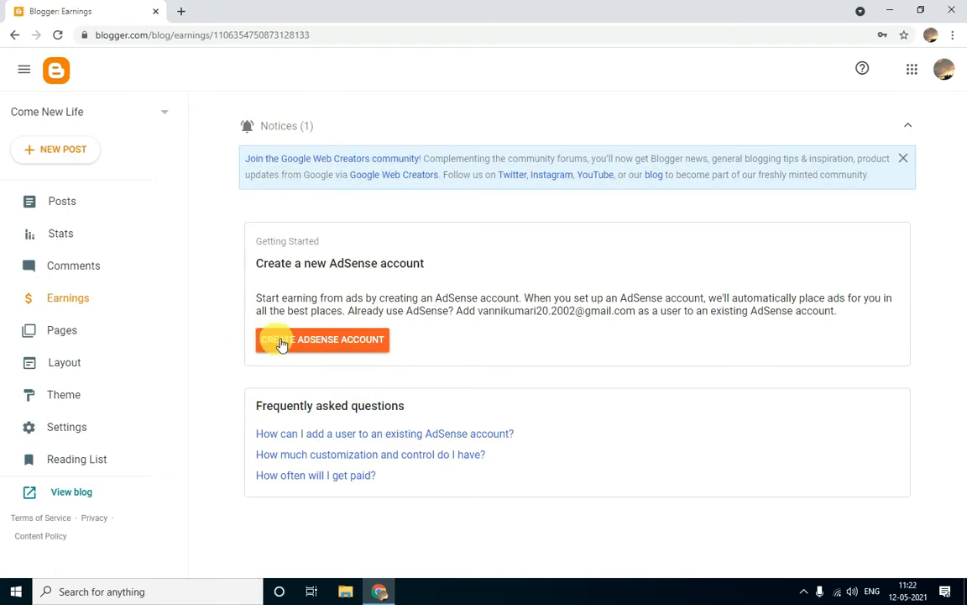
click(72, 264)
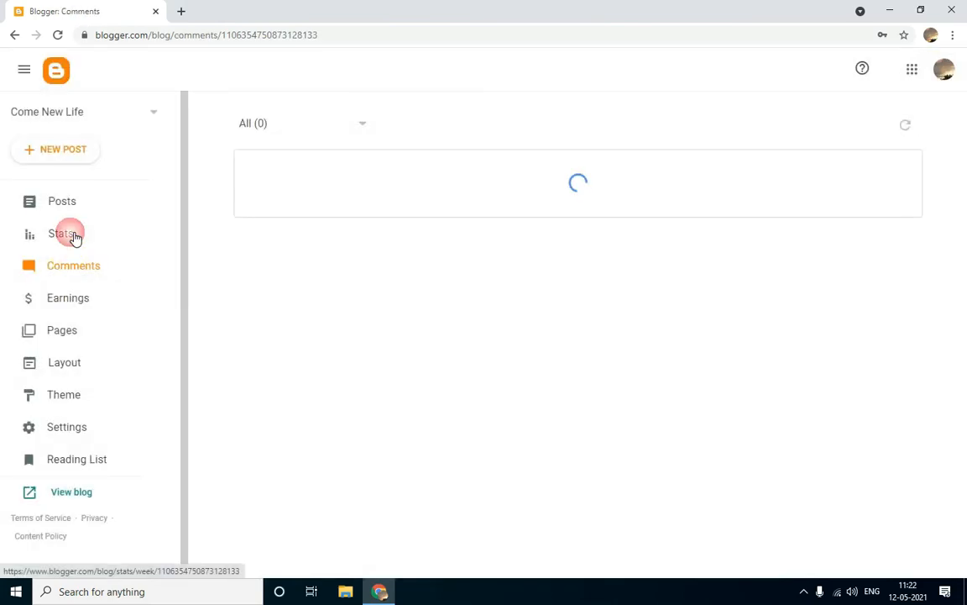
- Open the blog's statistics and examine the overall views, the latest post and the per-post figures
click(73, 236)
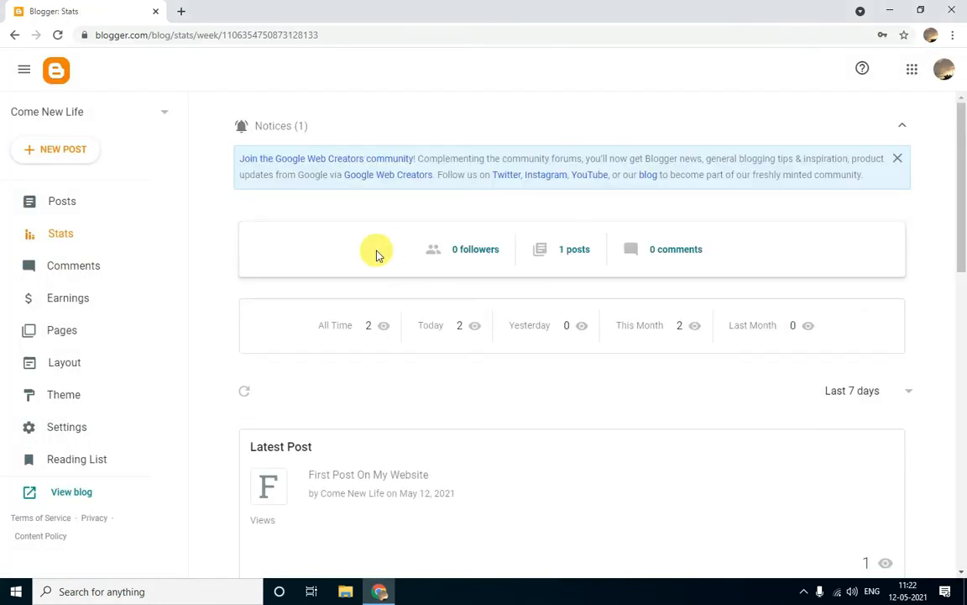
scroll(484, 345, down, 3)
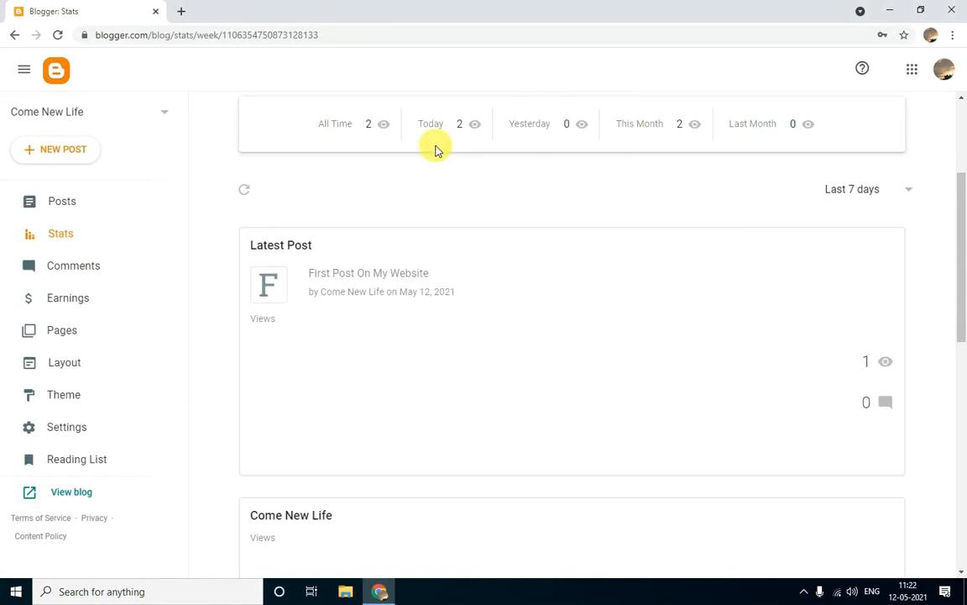
scroll(529, 294, down, 6)
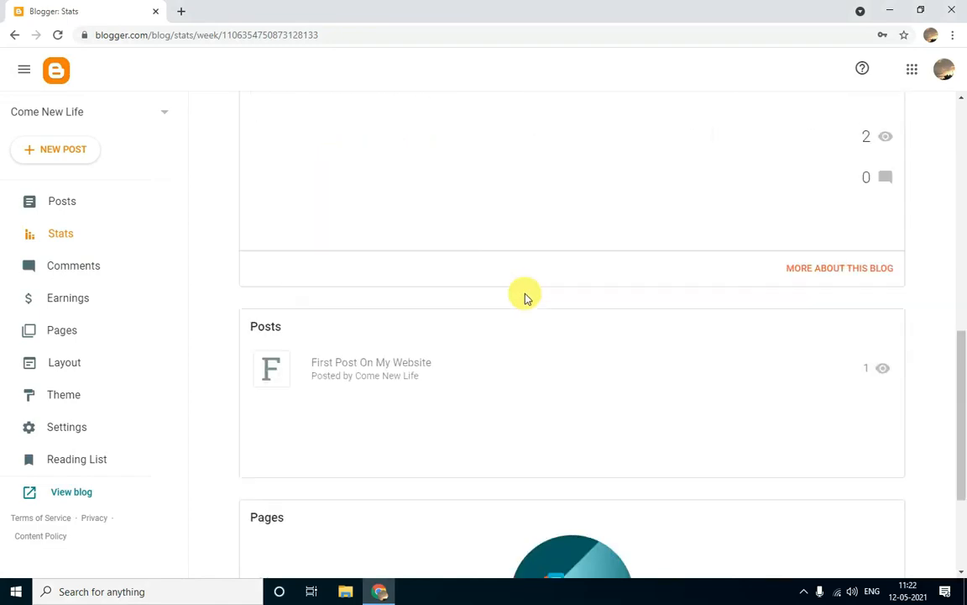
scroll(525, 296, down, 3)
scroll(524, 295, up, 4)
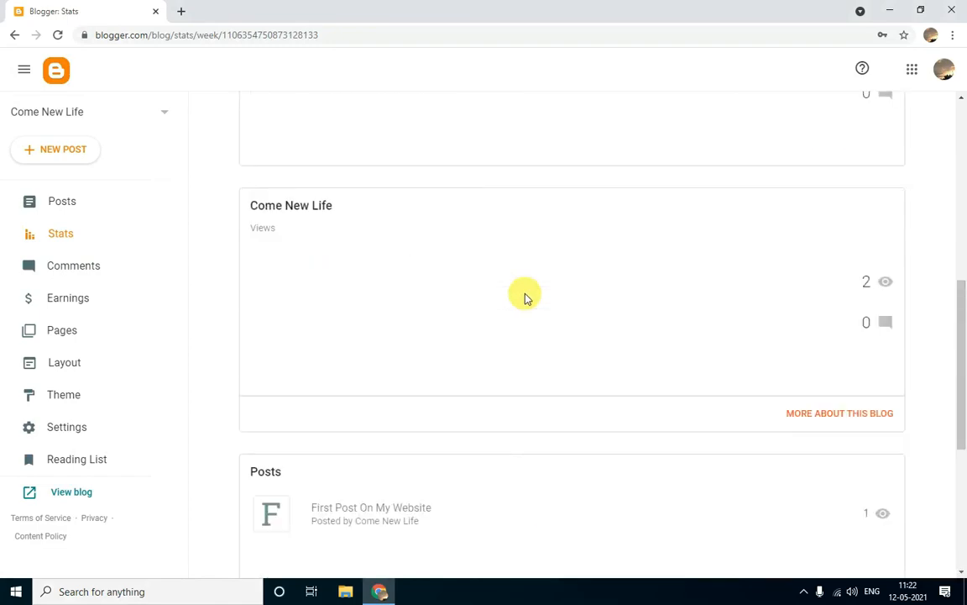
- View the blog's list of posts, and open the Reading List to examine its blog entries
scroll(525, 295, up, 8)
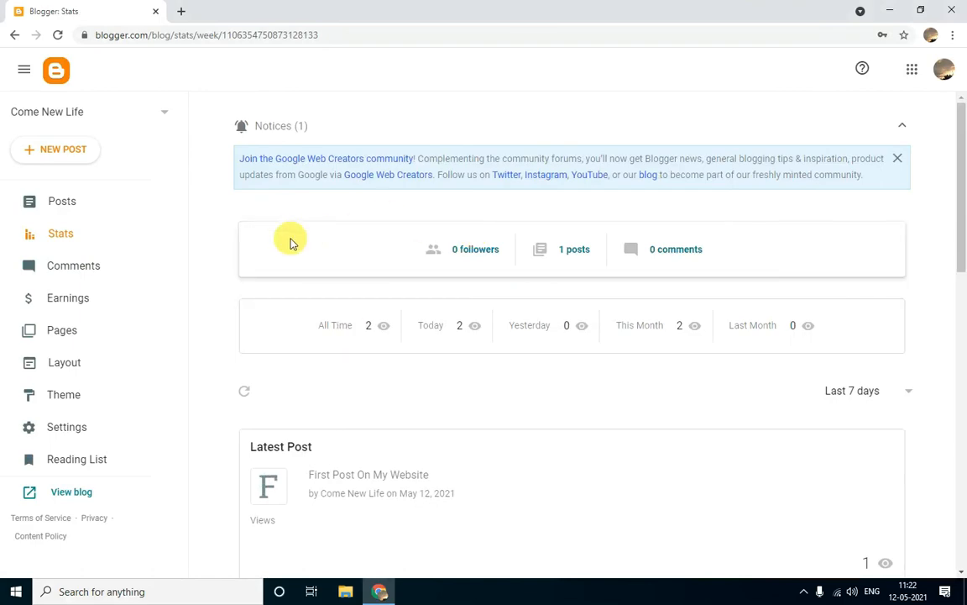
click(63, 198)
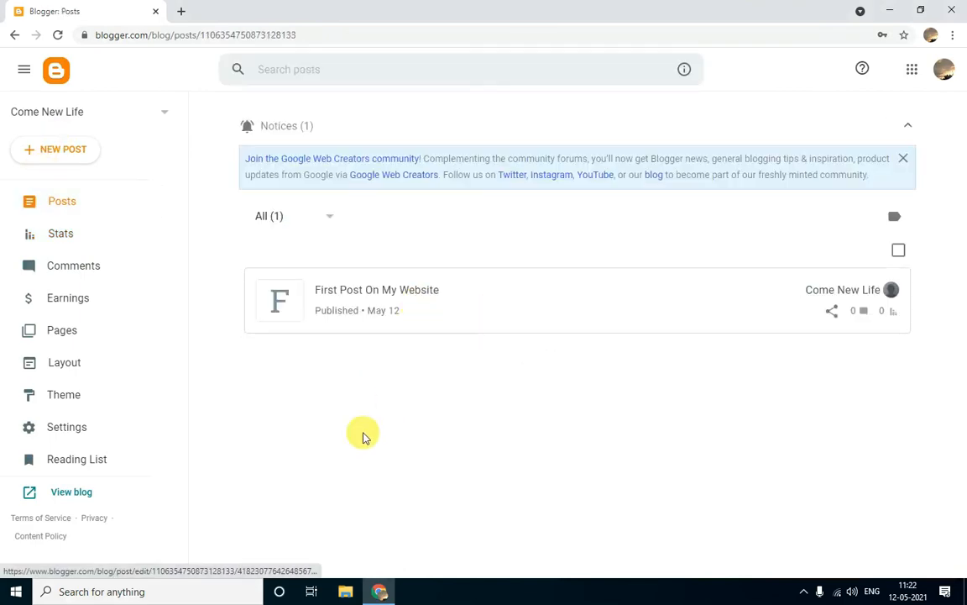
click(90, 464)
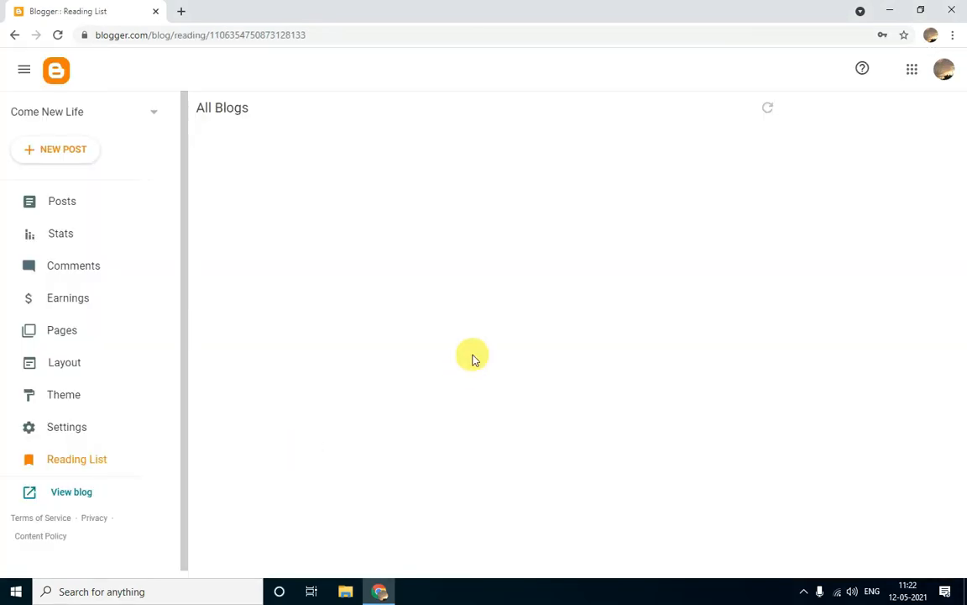
scroll(480, 344, down, 2)
scroll(475, 343, up, 2)
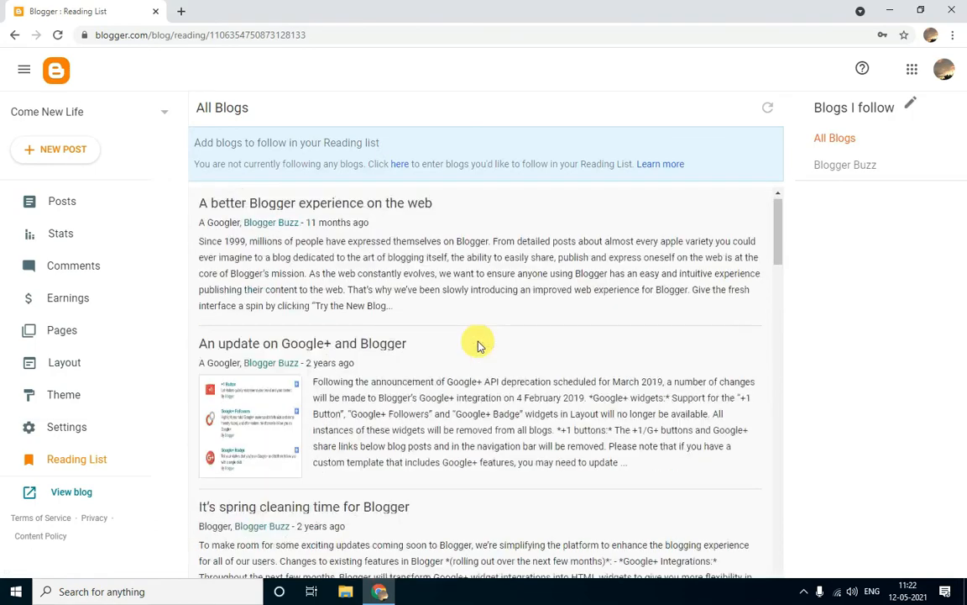
scroll(473, 342, down, 5)
scroll(473, 343, down, 5)
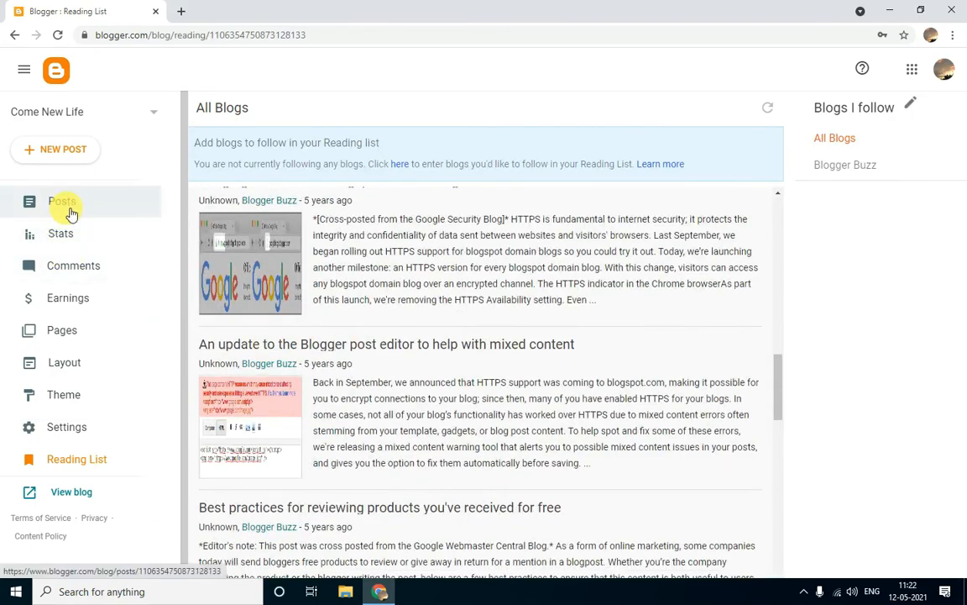
- Revisit the blog's statistics and return to its list of posts
click(83, 237)
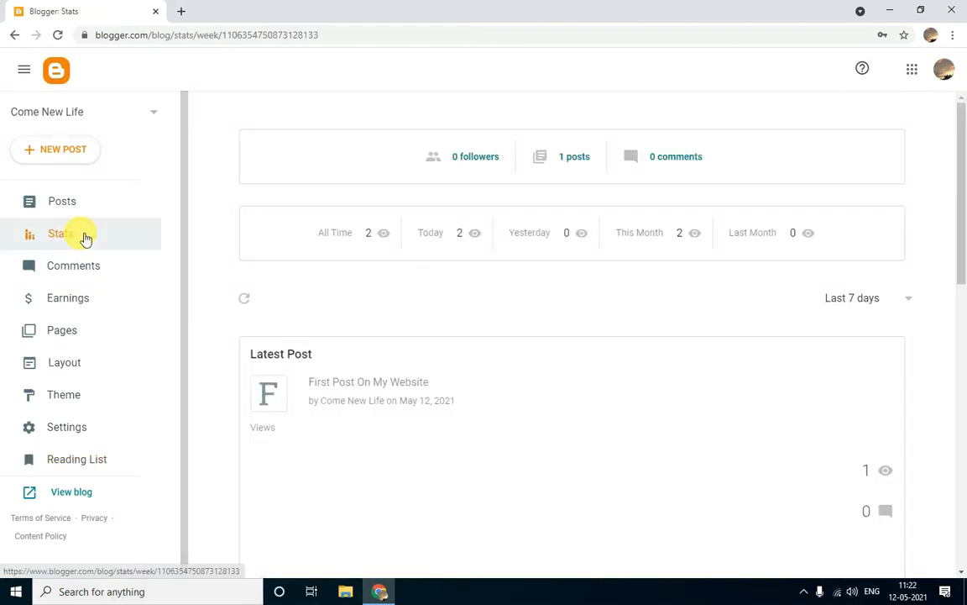
click(62, 207)
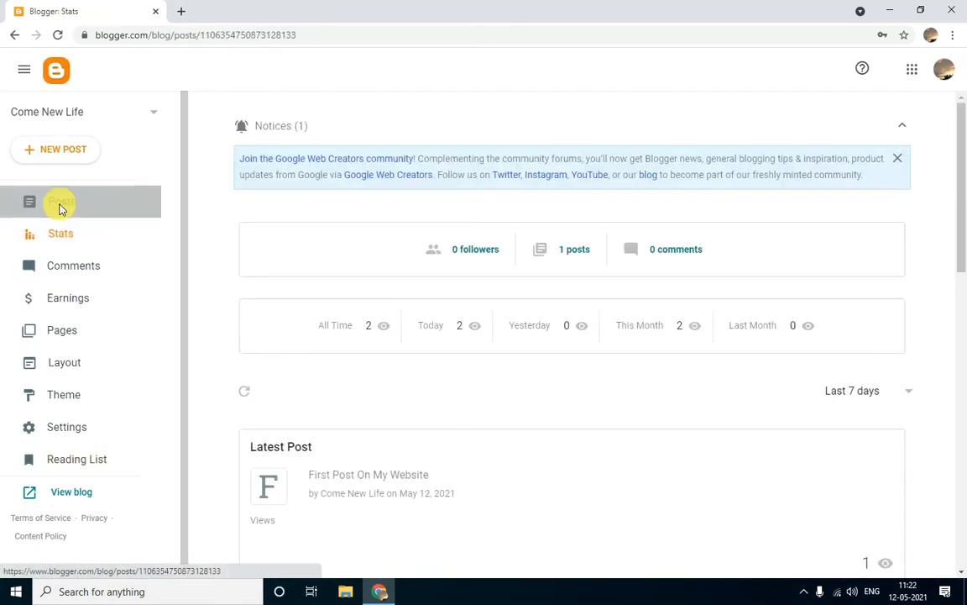